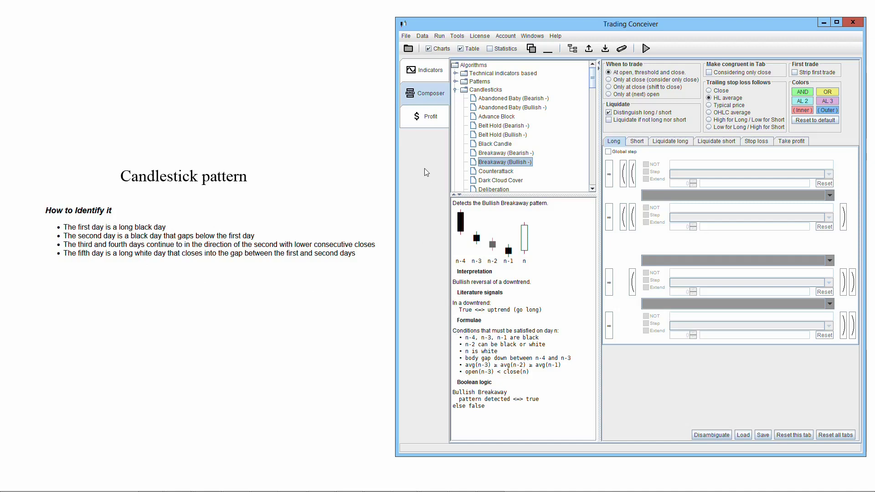
# Glance at the indicator definitions, then return to the Composer with the Bullish Breakaway description and Long rules.
pyautogui.click(431, 71)
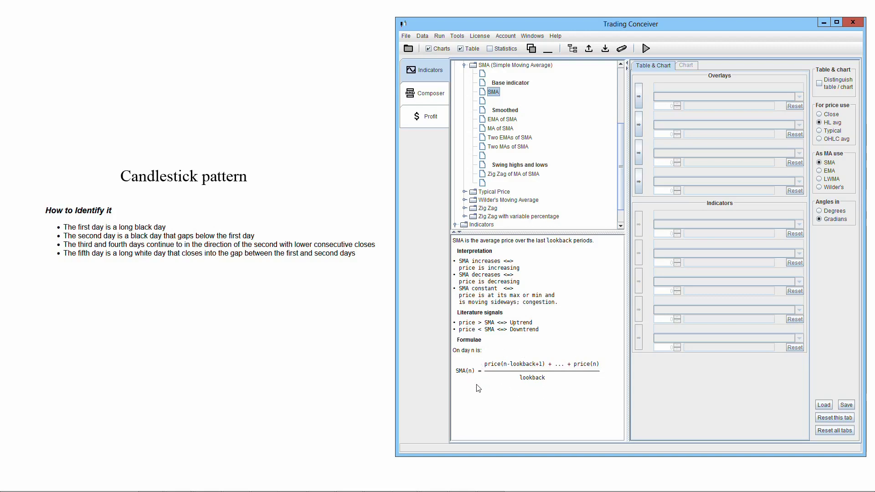
pyautogui.click(433, 94)
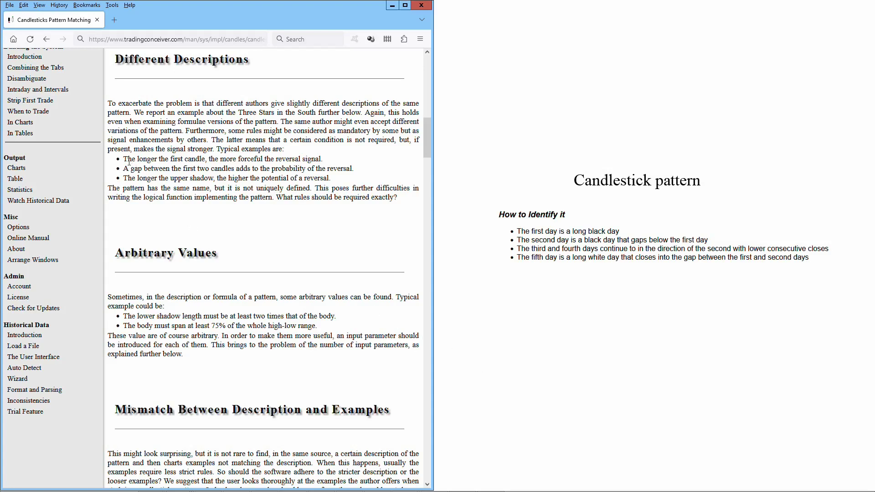
pyautogui.moveTo(124, 159); pyautogui.dragTo(324, 158)
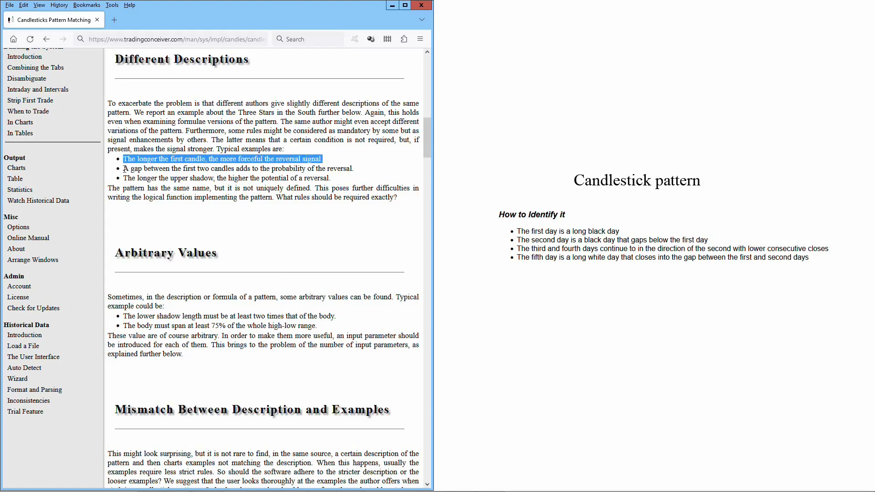
pyautogui.moveTo(125, 169); pyautogui.dragTo(360, 172)
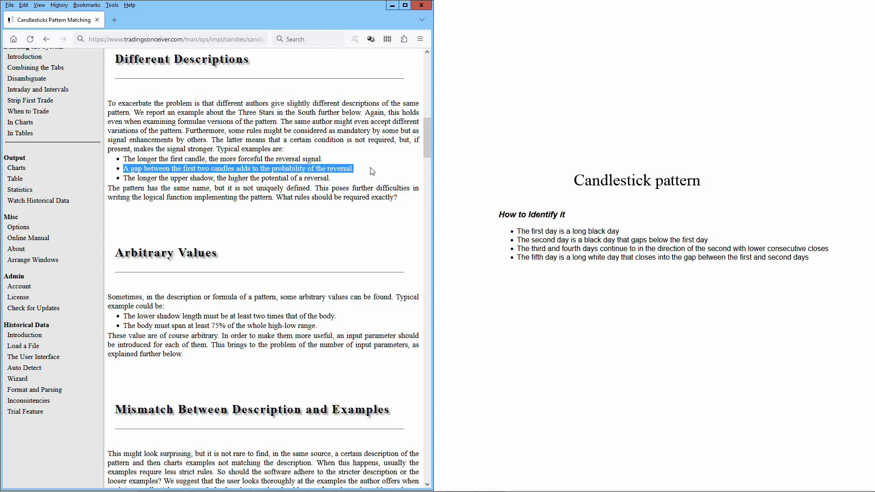
pyautogui.moveTo(124, 178); pyautogui.dragTo(338, 183)
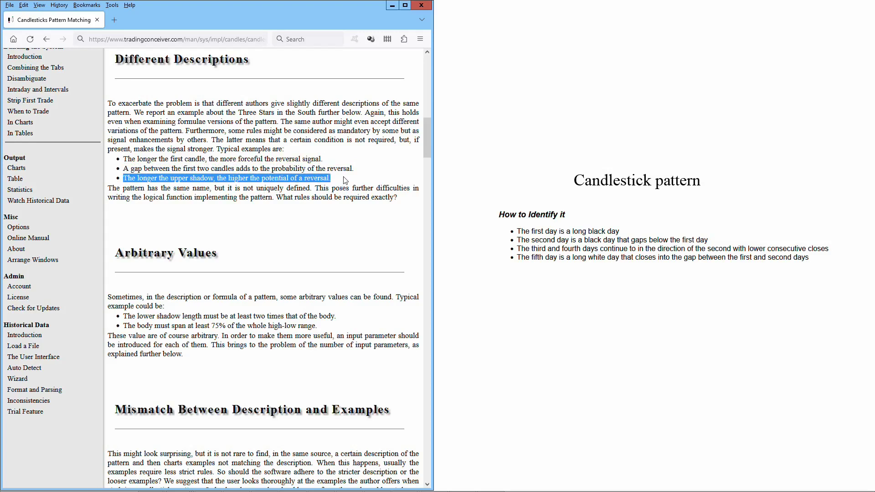
pyautogui.click(360, 218)
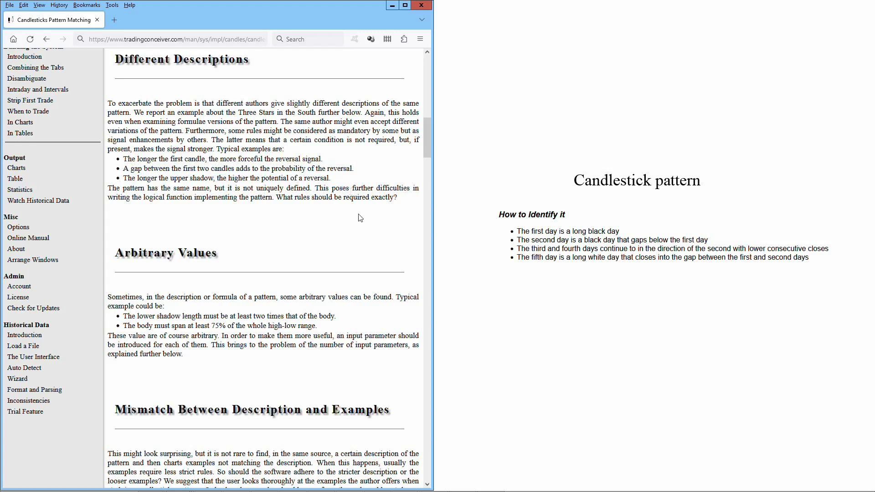
# Scroll to Arbitrary Values and highlight its lower-shadow-length and 75% body-span examples in turn.
pyautogui.scroll(-5, 369, 205)
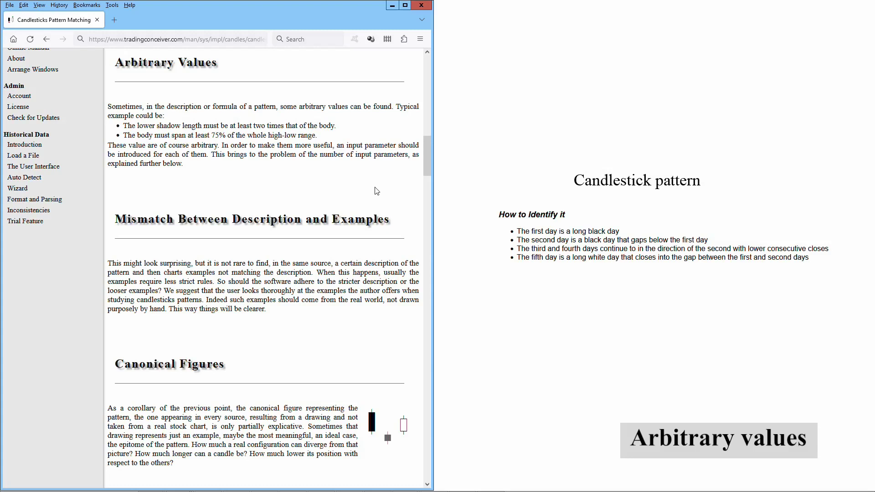
pyautogui.moveTo(123, 126); pyautogui.dragTo(339, 131)
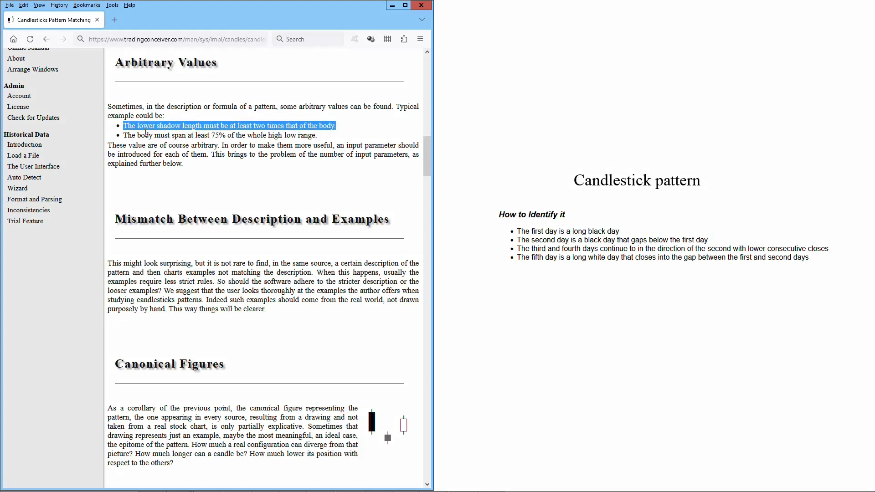
pyautogui.moveTo(124, 135); pyautogui.dragTo(324, 139)
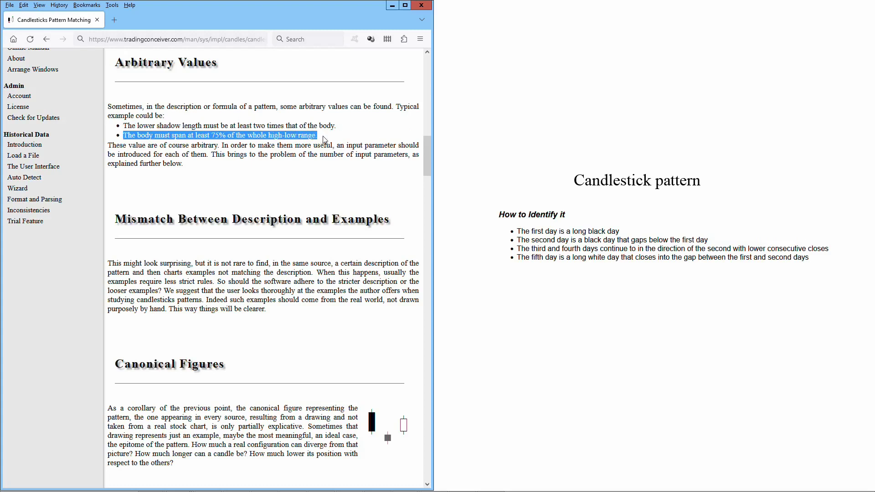
pyautogui.click(324, 139)
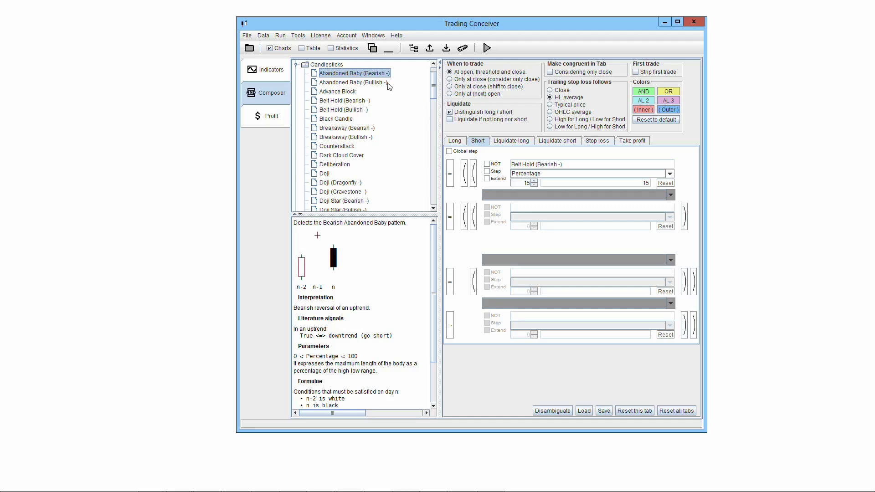
# Show the Belt Hold (Bearish, Bullish) and Breakaway (Bearish, Bullish) pattern descriptions in turn.
pyautogui.click(367, 101)
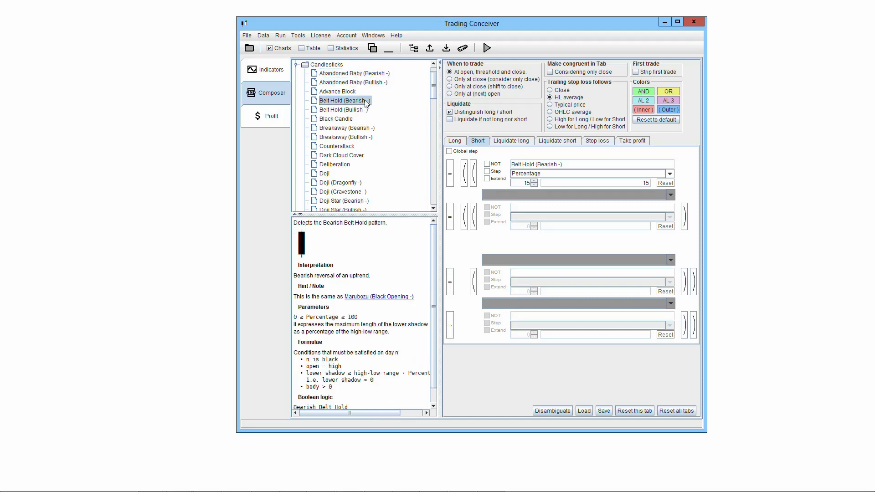
pyautogui.click(367, 112)
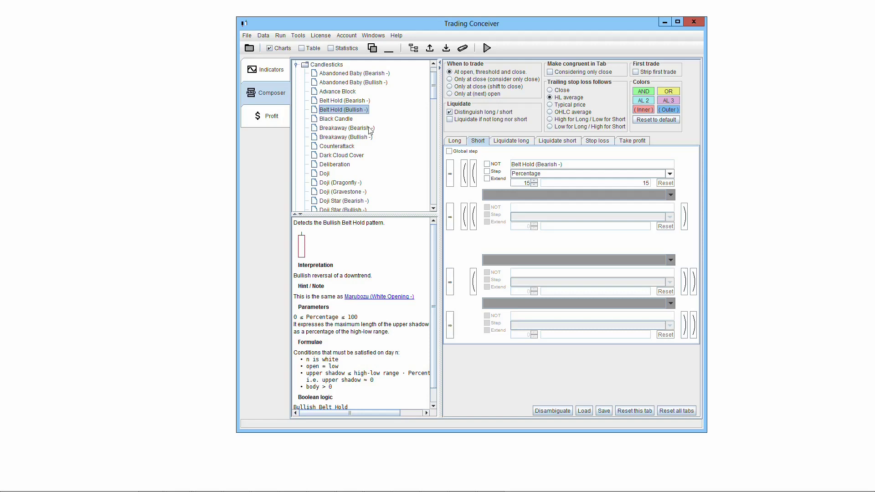
pyautogui.click(370, 129)
pyautogui.click(365, 138)
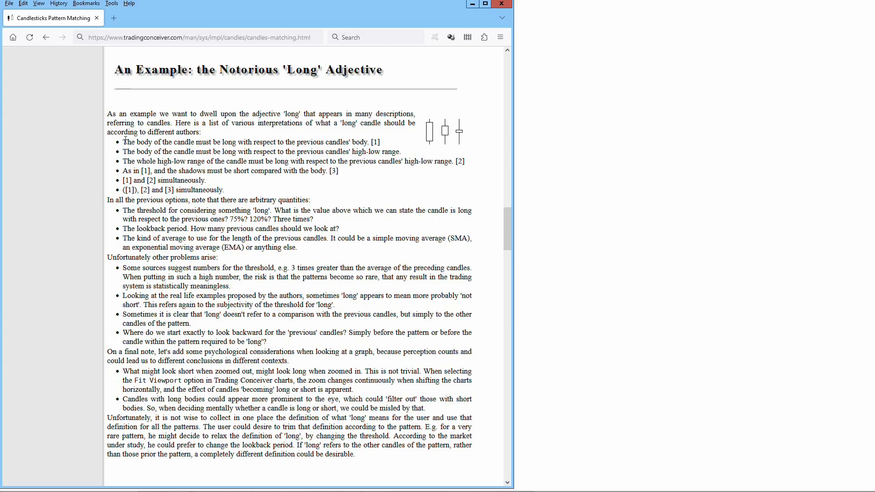
pyautogui.moveTo(123, 141); pyautogui.dragTo(392, 146)
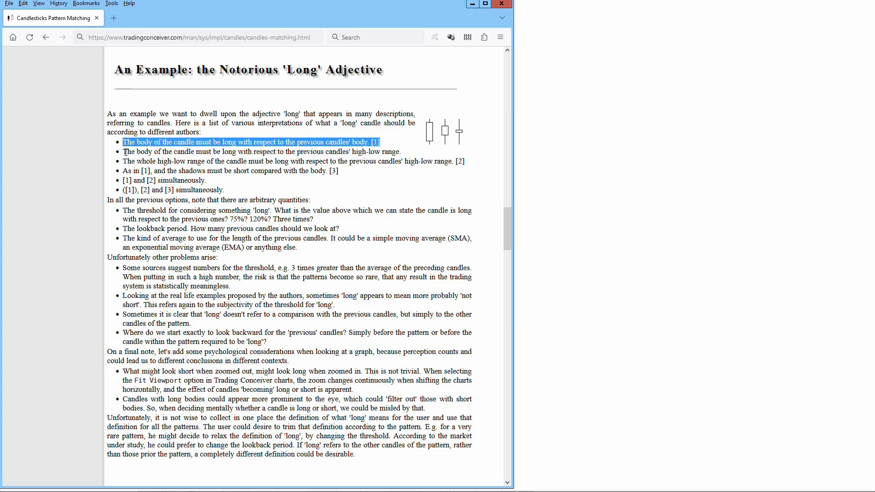
pyautogui.moveTo(123, 152); pyautogui.dragTo(403, 154)
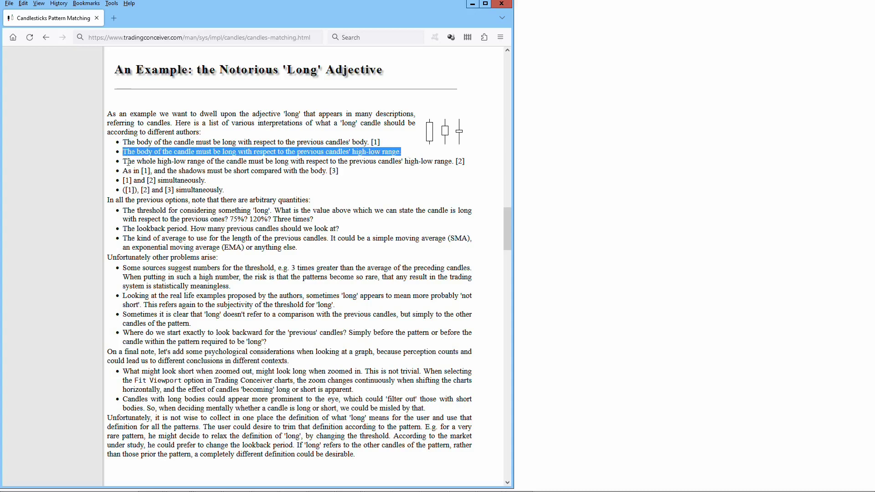
pyautogui.moveTo(123, 162); pyautogui.dragTo(472, 163)
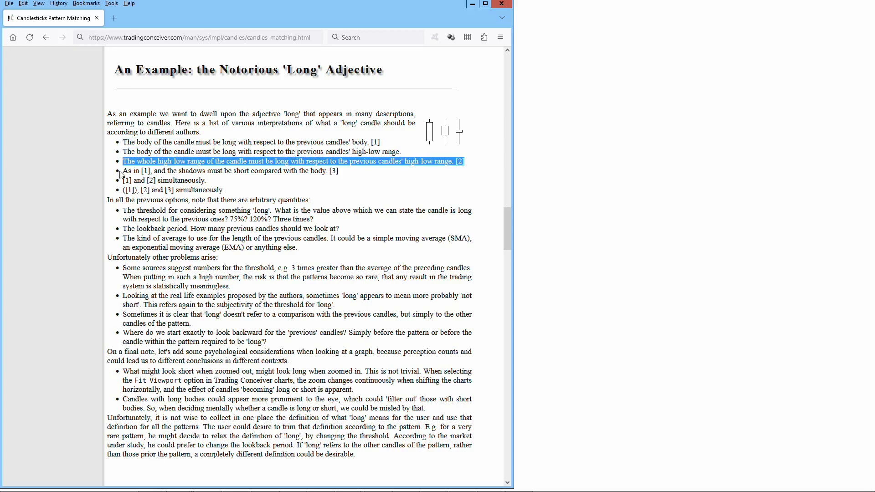
pyautogui.moveTo(124, 171); pyautogui.dragTo(345, 172)
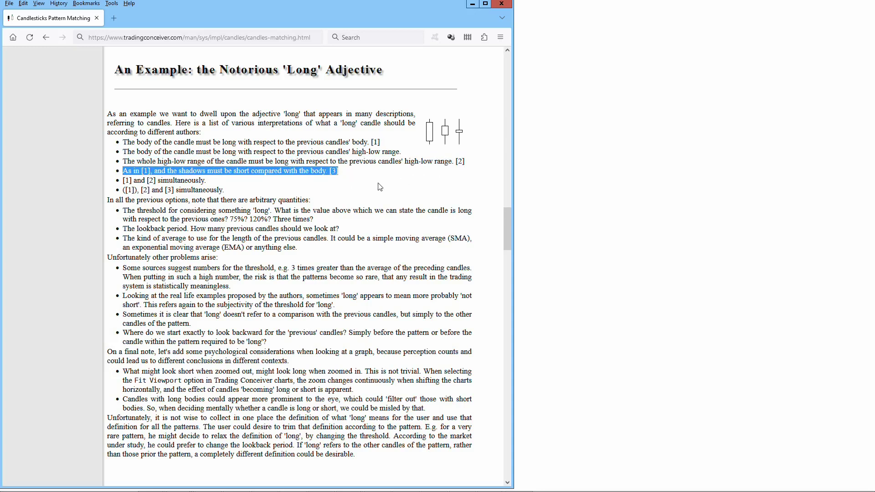
pyautogui.moveTo(124, 180); pyautogui.dragTo(231, 184)
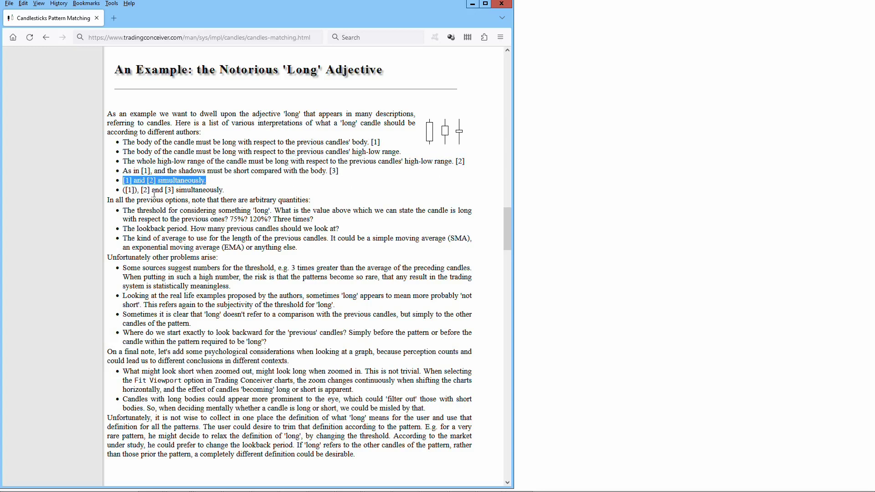
pyautogui.moveTo(124, 189); pyautogui.dragTo(253, 191)
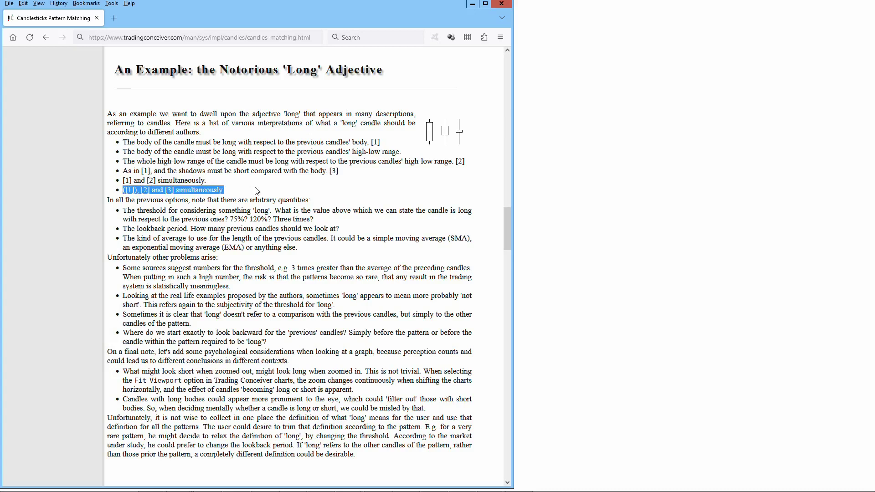
# Highlight the 'long' threshold, lookback period and kind-of-average bullets one after another.
pyautogui.click(257, 191)
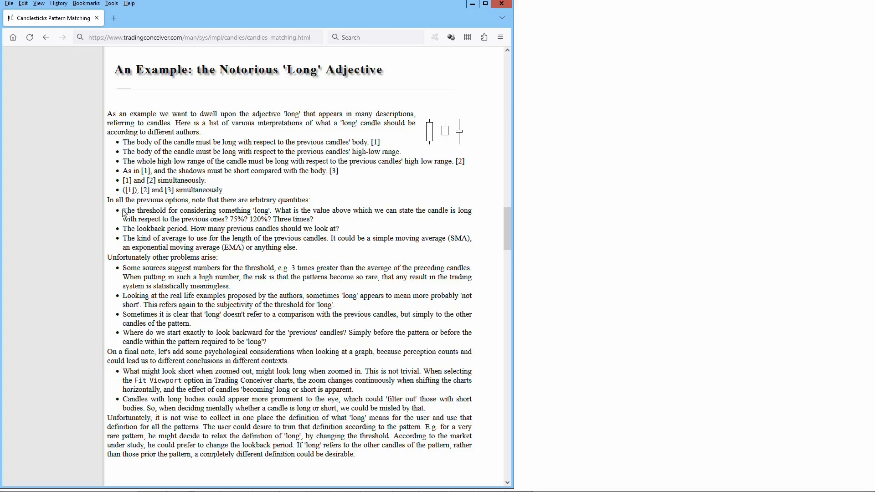
pyautogui.moveTo(122, 211); pyautogui.dragTo(386, 220)
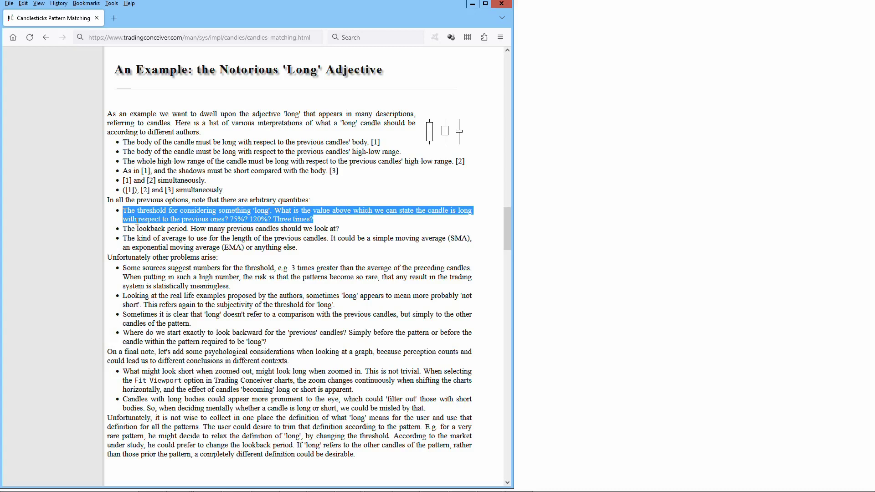
pyautogui.moveTo(123, 228); pyautogui.dragTo(349, 231)
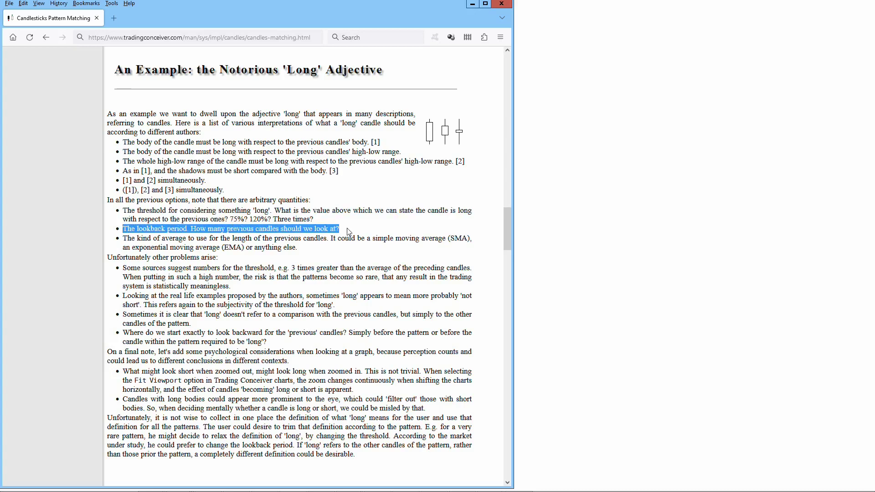
pyautogui.moveTo(125, 238); pyautogui.dragTo(307, 249)
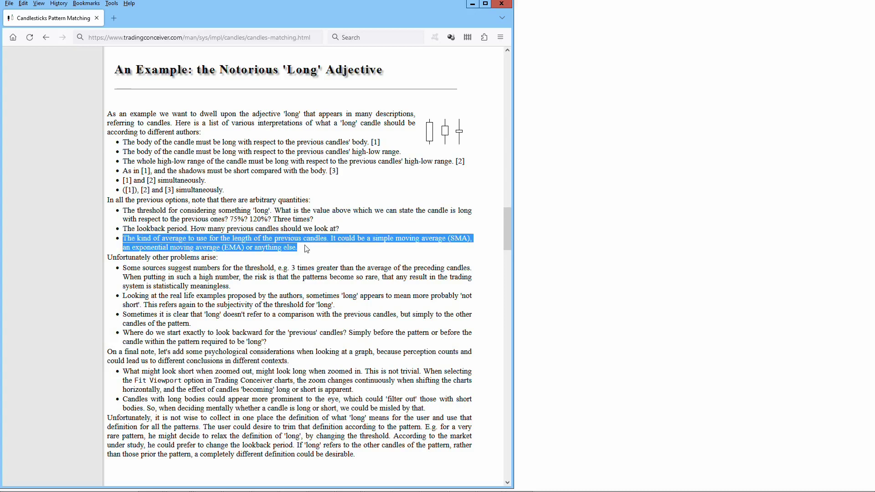
# Highlight the bullets on suggested thresholds, real-life examples, comparing with pattern candles, and looking backward.
pyautogui.click(255, 256)
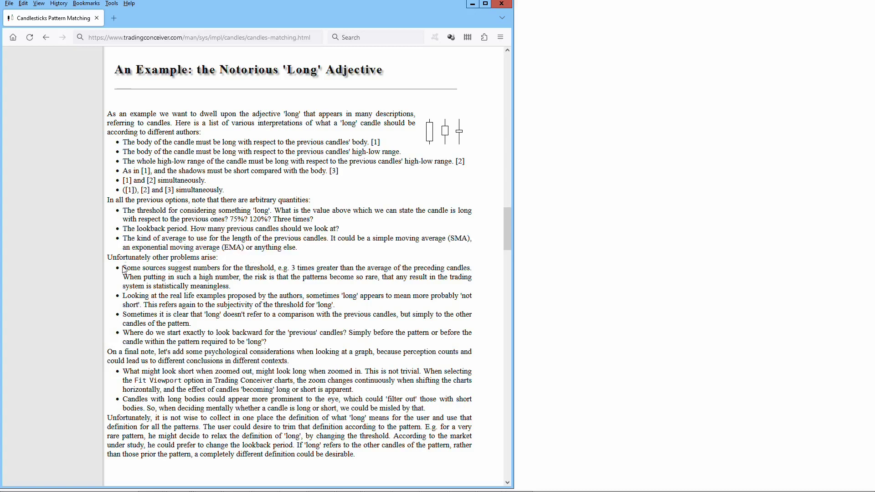
pyautogui.moveTo(122, 268); pyautogui.dragTo(237, 287)
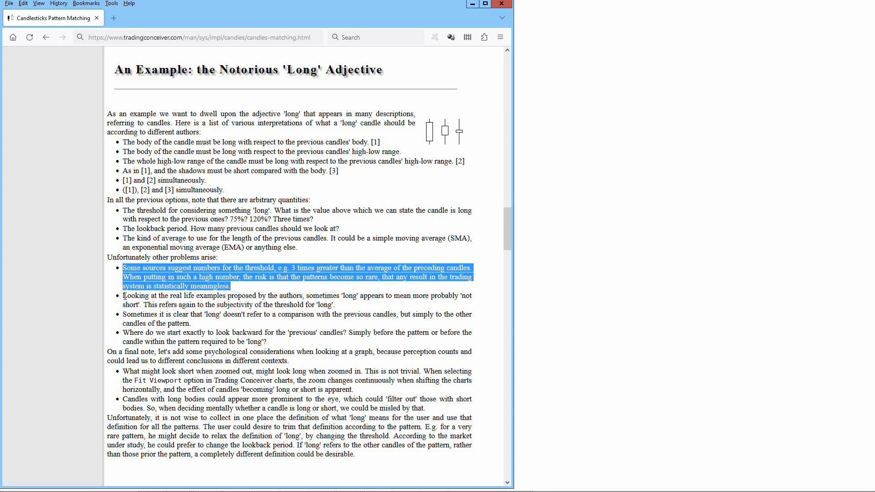
pyautogui.moveTo(125, 296); pyautogui.dragTo(355, 304)
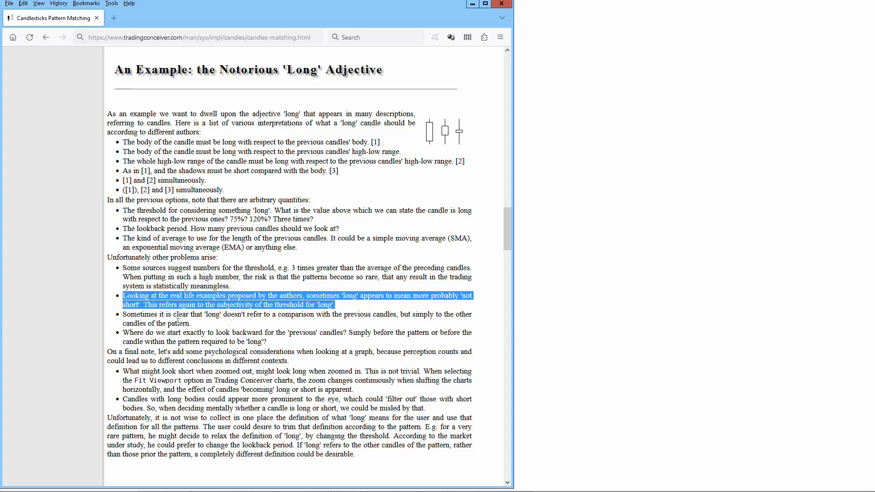
pyautogui.moveTo(124, 314); pyautogui.dragTo(210, 327)
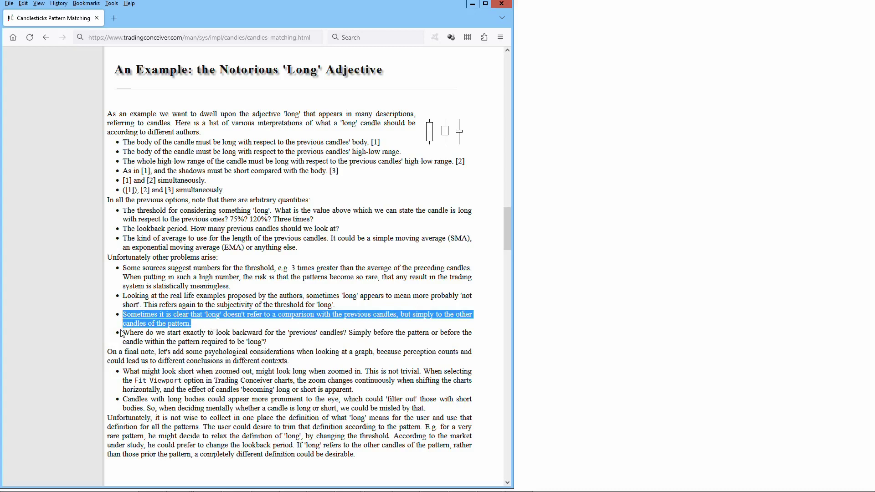
pyautogui.moveTo(124, 332); pyautogui.dragTo(274, 343)
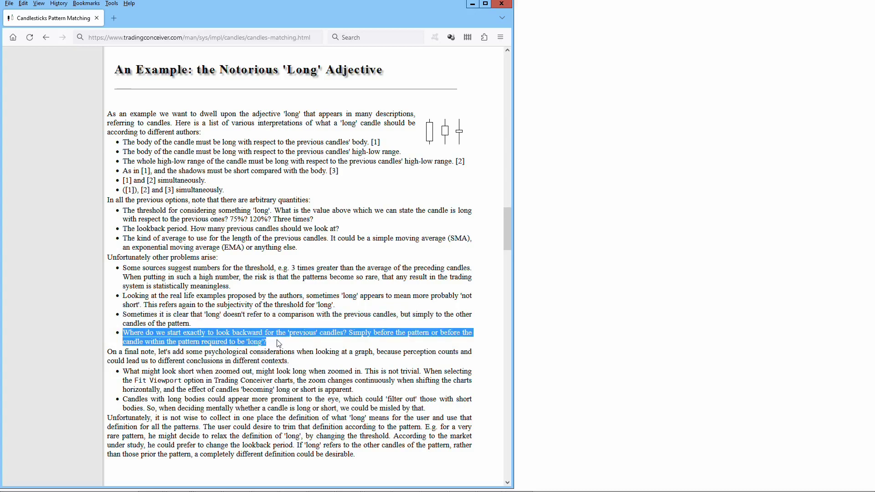
# Highlight the zooming bullet, briefly check the price chart, then highlight the long-bodies bullet.
pyautogui.click(279, 344)
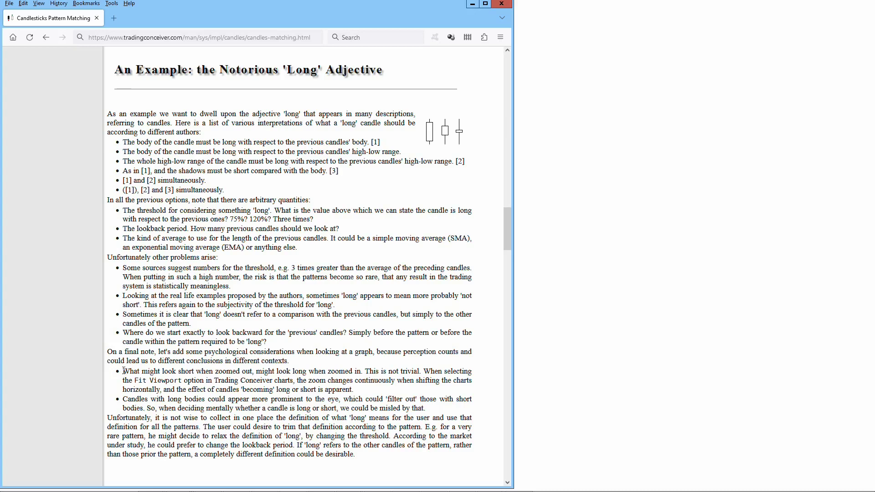
pyautogui.moveTo(123, 370); pyautogui.dragTo(362, 390)
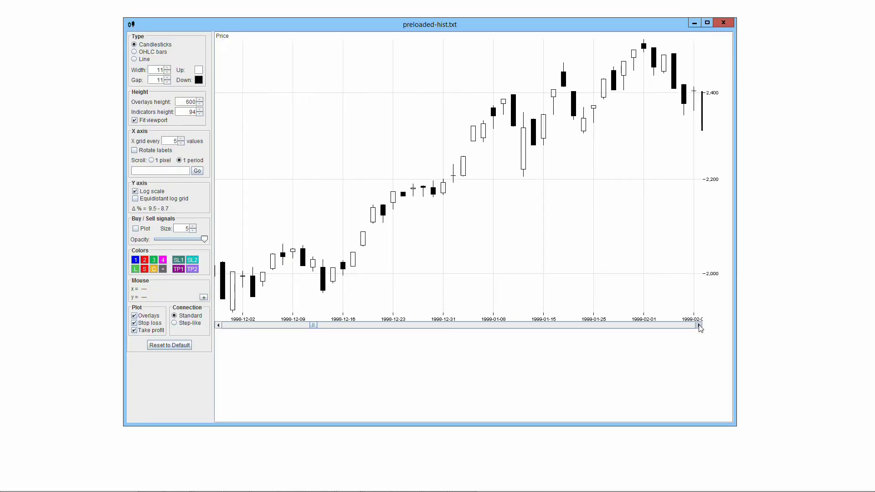
pyautogui.click(699, 325)
pyautogui.moveTo(699, 325); pyautogui.dragTo(699, 325)
pyautogui.moveTo(699, 325); pyautogui.dragTo(699, 325)
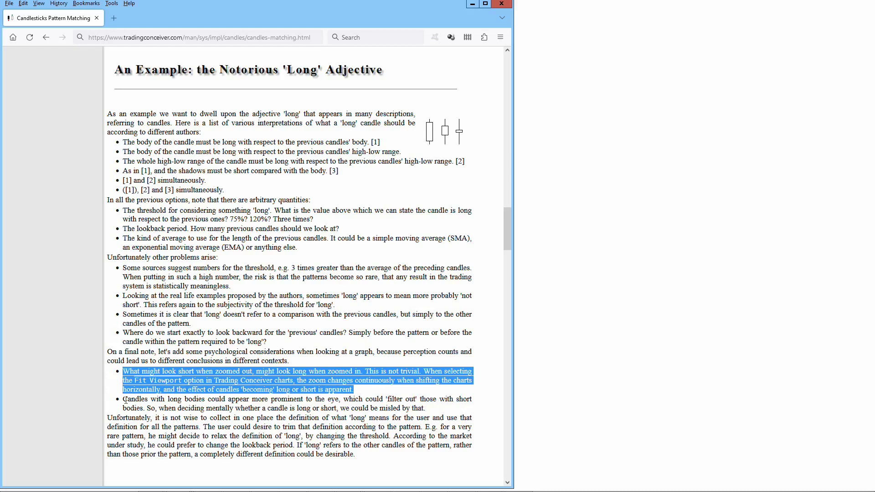
pyautogui.moveTo(126, 400); pyautogui.dragTo(440, 411)
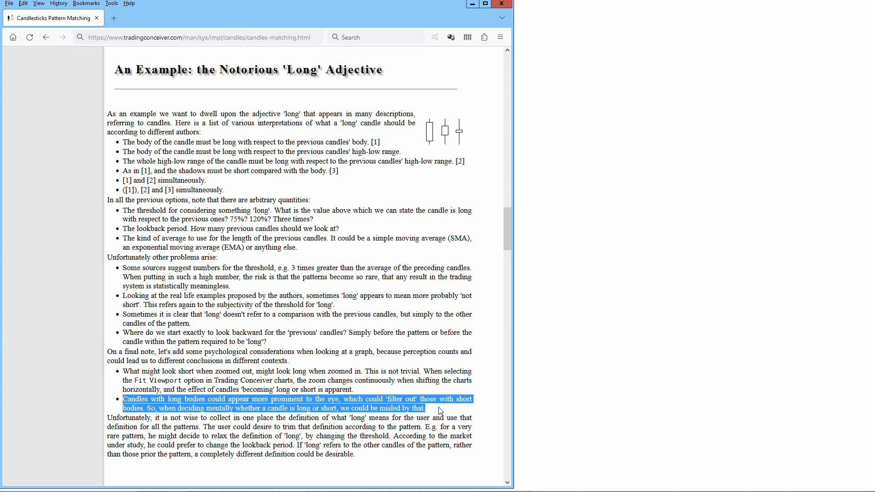
pyautogui.click(440, 411)
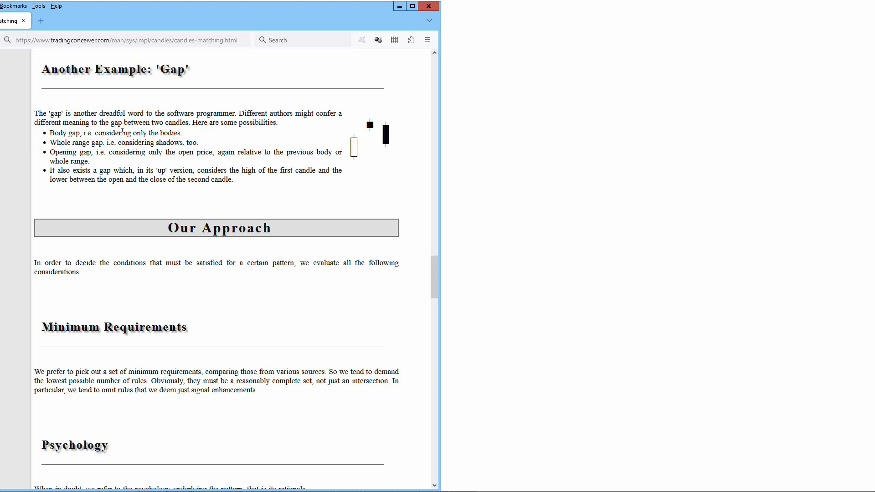
# Highlight the Body, Whole range, Opening and 'up' version gap bullets in turn.
pyautogui.moveTo(50, 134); pyautogui.dragTo(188, 134)
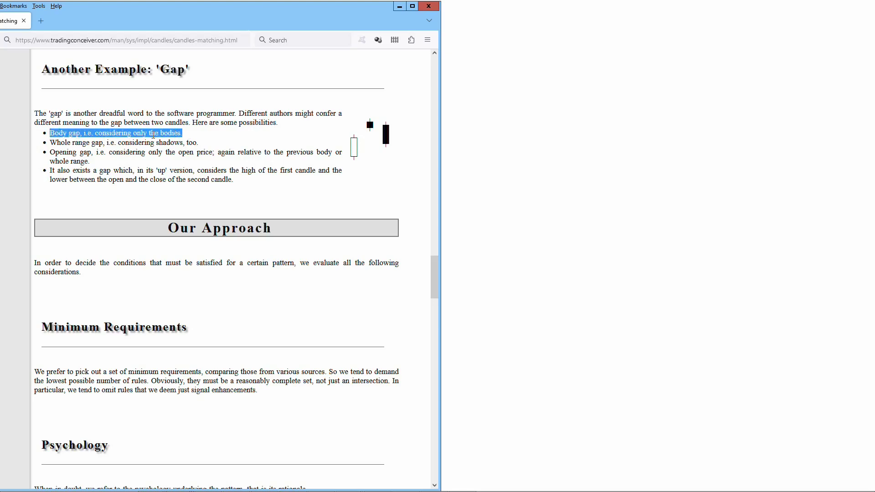
pyautogui.moveTo(50, 142); pyautogui.dragTo(206, 147)
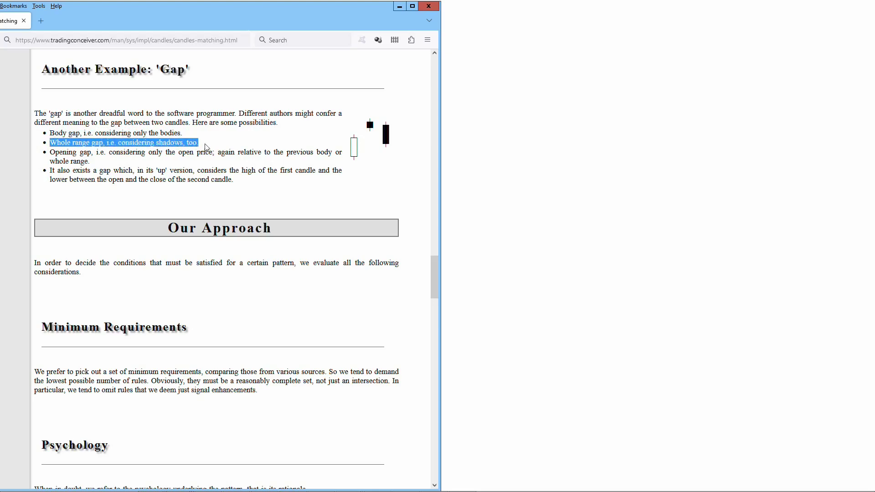
pyautogui.click(52, 152)
pyautogui.moveTo(51, 153); pyautogui.dragTo(97, 167)
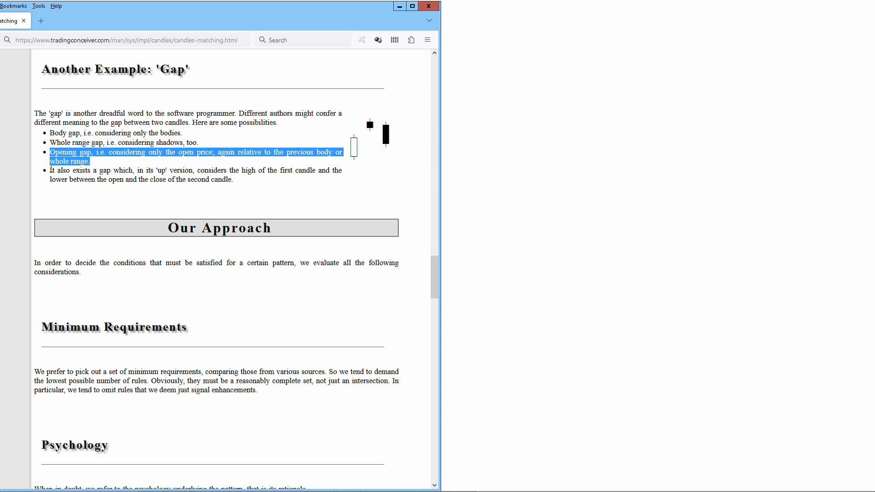
pyautogui.moveTo(50, 170); pyautogui.dragTo(256, 185)
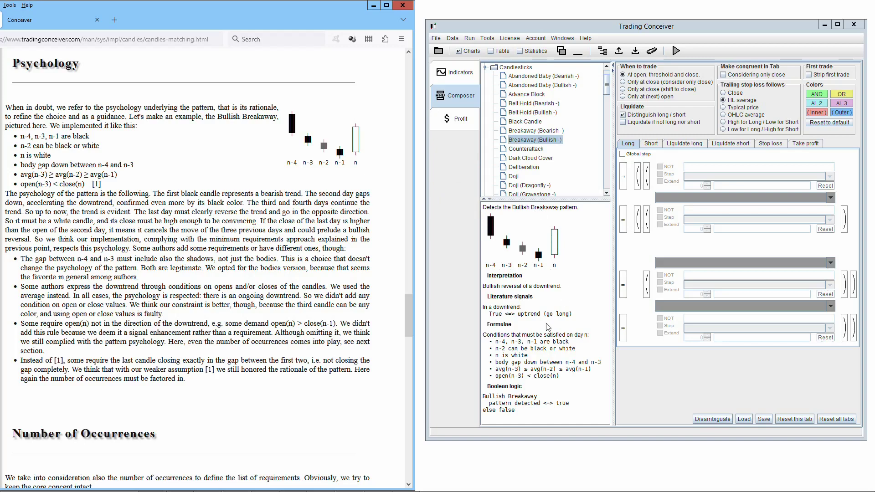
# Highlight each Bullish Breakaway formula line, from 'n-4, n-3, n-1 are black' to open(n-3) < close(n).
pyautogui.moveTo(494, 342); pyautogui.dragTo(570, 343)
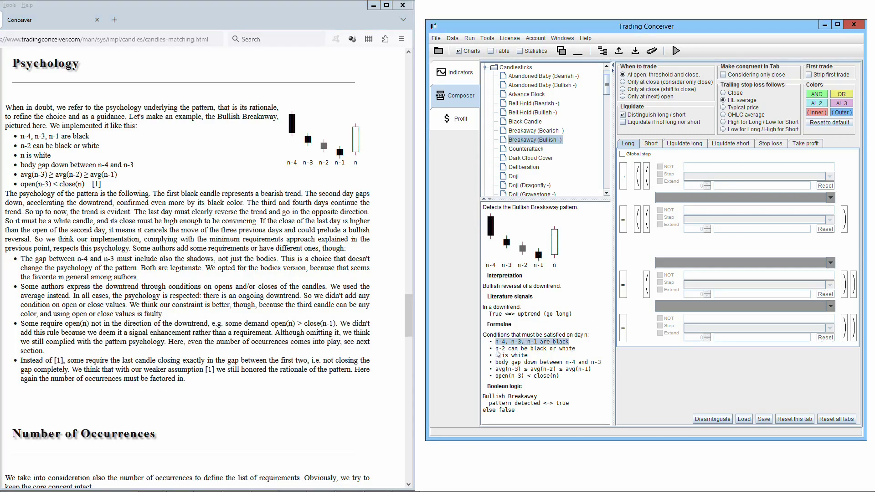
pyautogui.moveTo(496, 348); pyautogui.dragTo(579, 349)
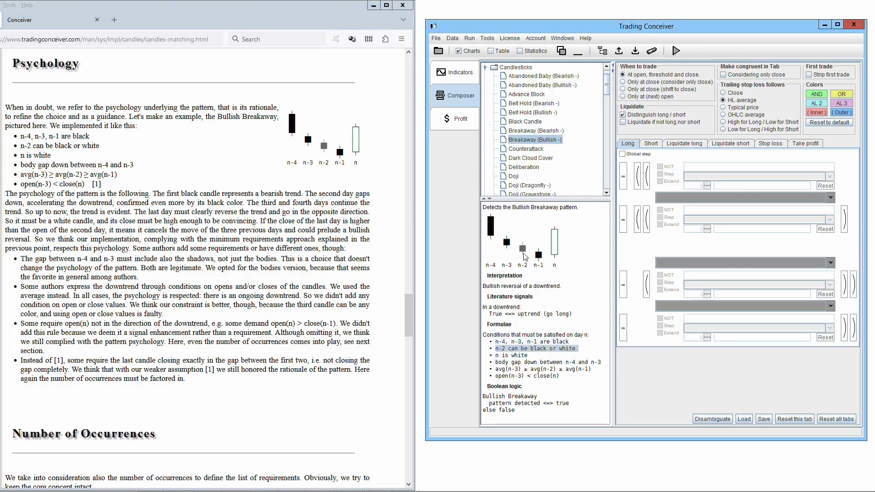
pyautogui.moveTo(495, 356); pyautogui.dragTo(530, 359)
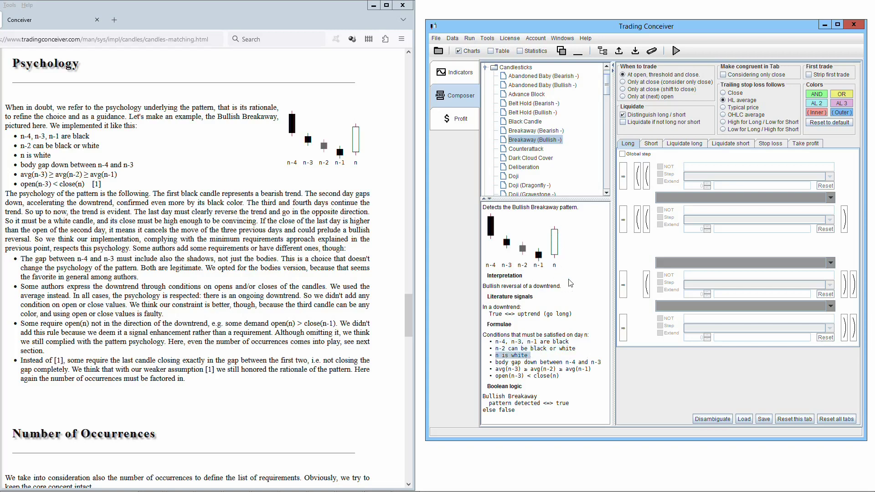
pyautogui.moveTo(496, 364); pyautogui.dragTo(605, 365)
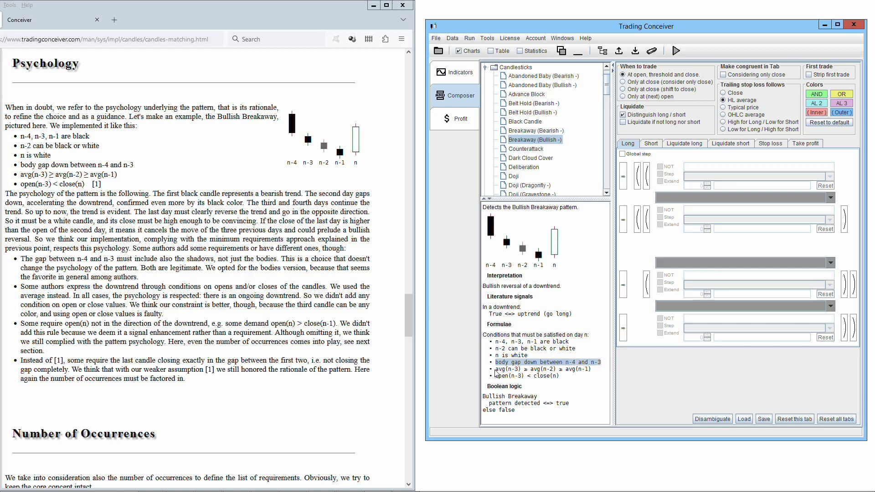
pyautogui.moveTo(496, 369); pyautogui.dragTo(601, 373)
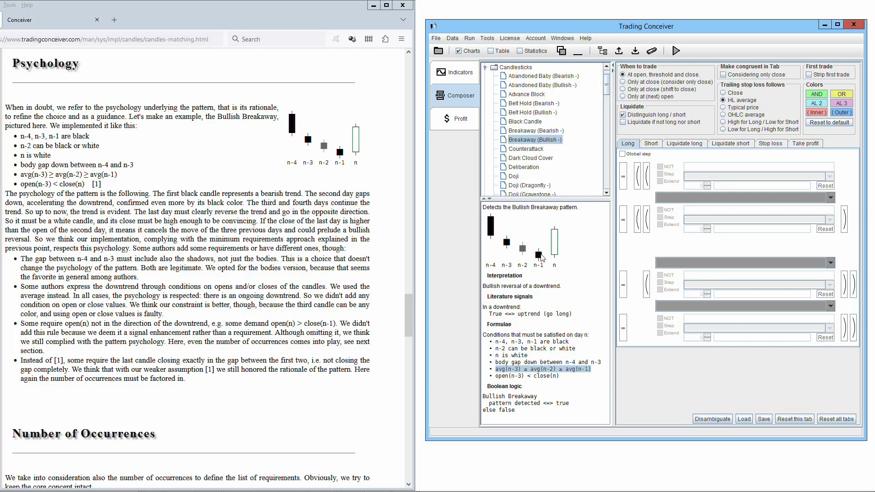
pyautogui.moveTo(495, 376); pyautogui.dragTo(562, 378)
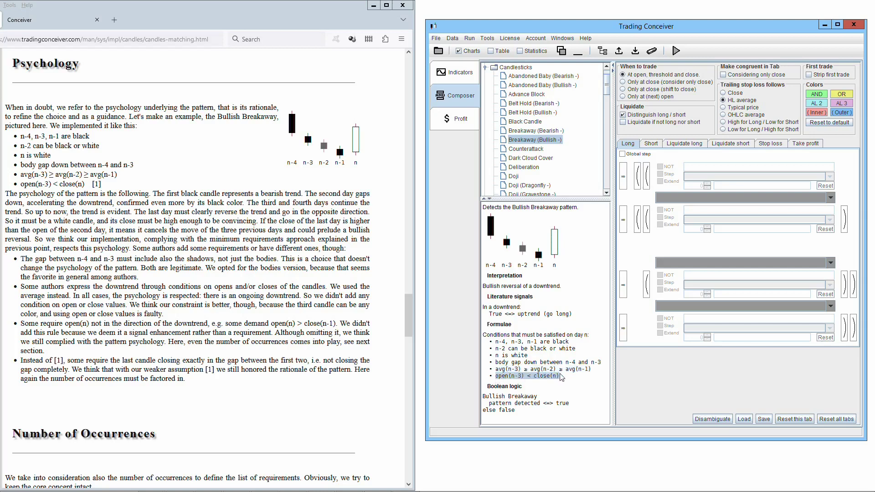
# Clear the formula highlight and highlight the manual bullet on the n-4 to n-3 gap.
pyautogui.click(533, 289)
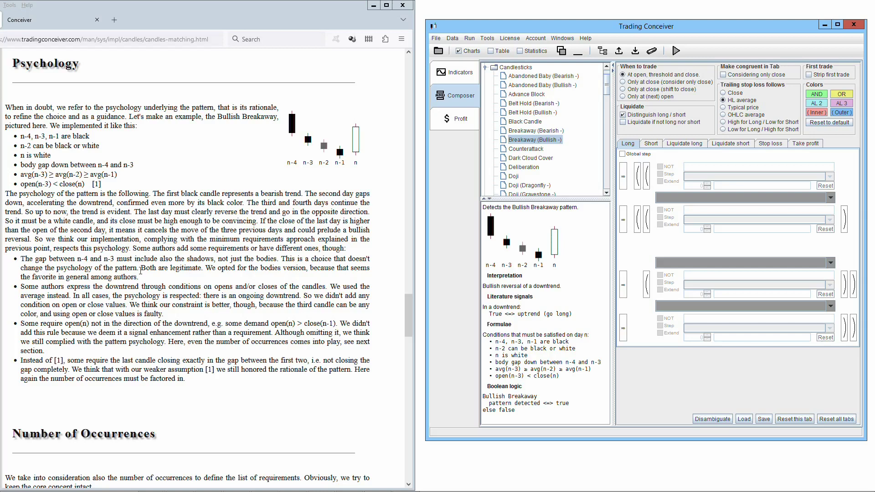
pyautogui.moveTo(21, 258); pyautogui.dragTo(139, 277)
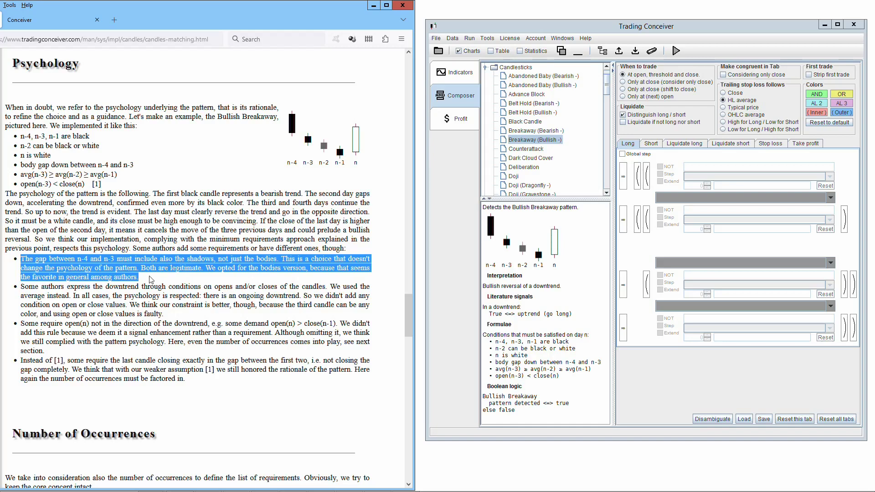
# Highlight the Psychology bullets on opens and closes, open(n) direction, and 'Instead of [1]'.
pyautogui.moveTo(21, 286); pyautogui.dragTo(168, 314)
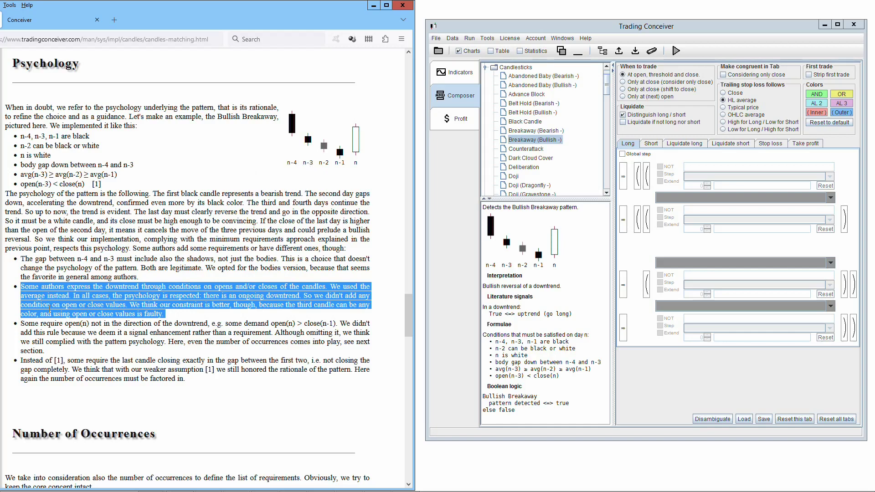
pyautogui.moveTo(21, 323); pyautogui.dragTo(45, 350)
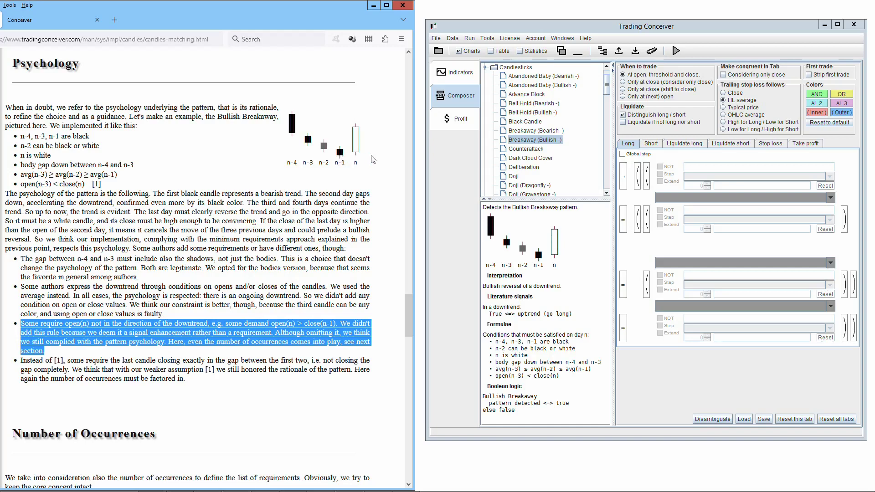
pyautogui.tripleClick(201, 360)
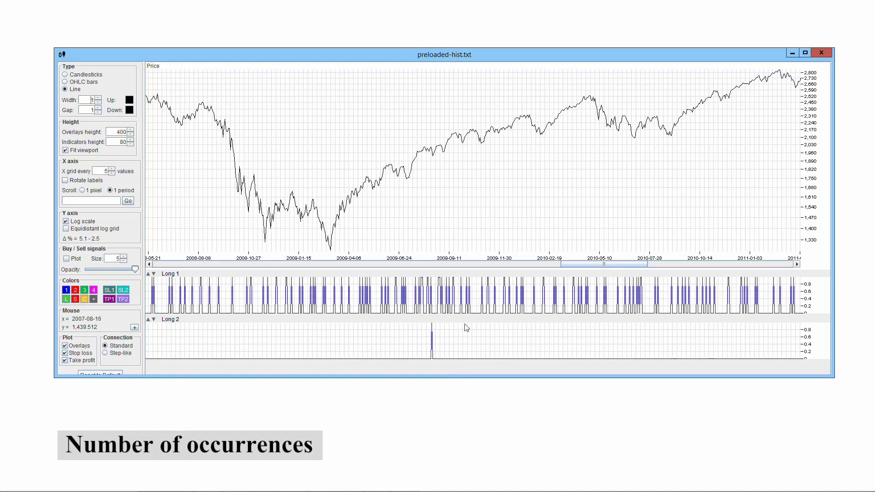
# Return to the Composer's Long tab beside the manual's Number of Input Parameters section.
pyautogui.moveTo(466, 322)
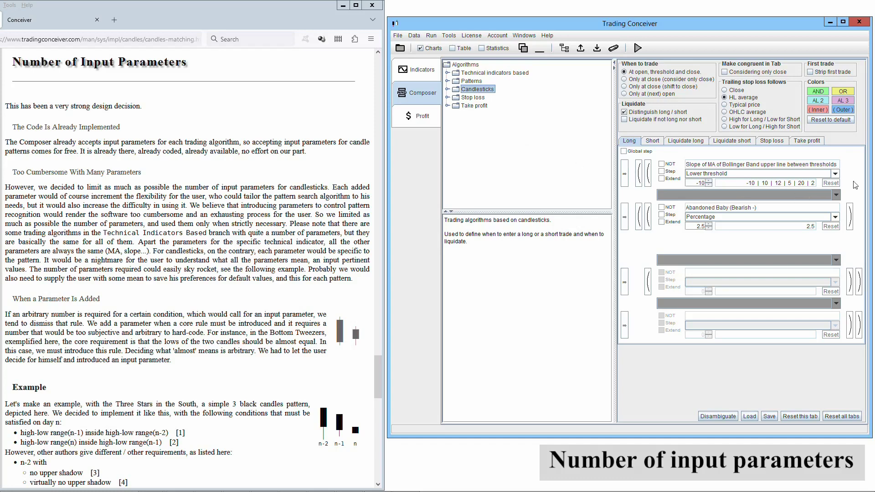
pyautogui.click(836, 217)
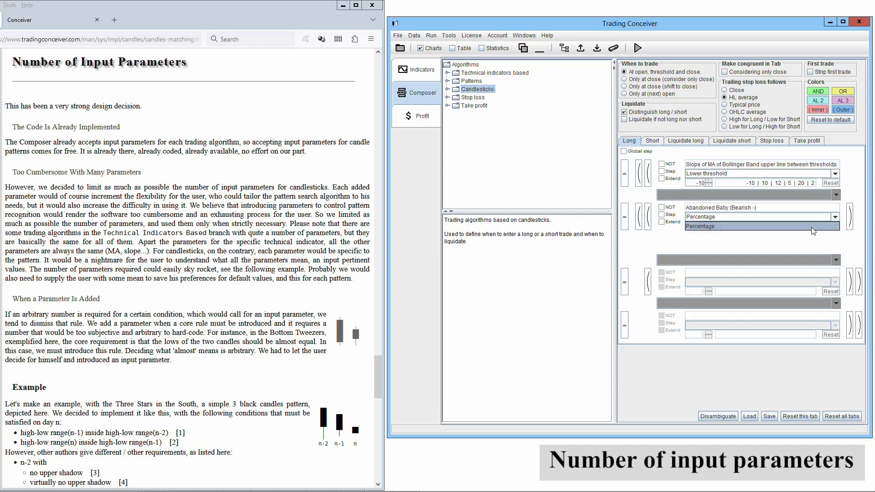
pyautogui.click(844, 179)
pyautogui.click(836, 173)
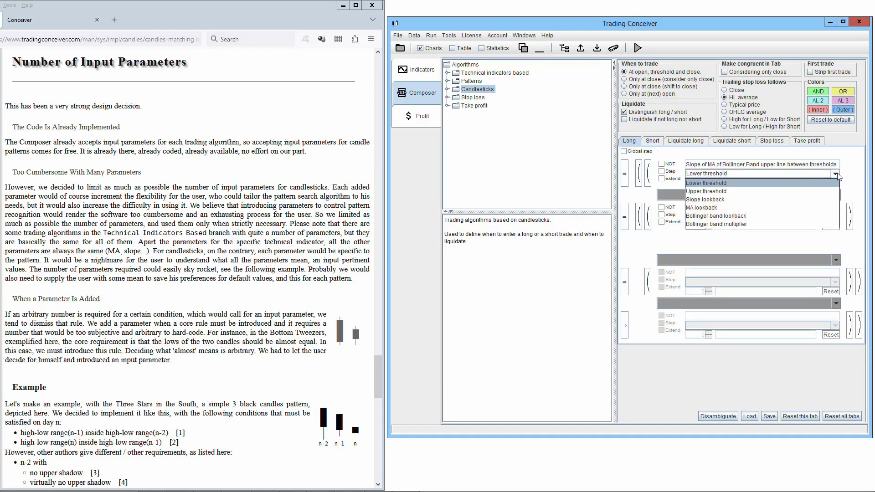
pyautogui.click(836, 174)
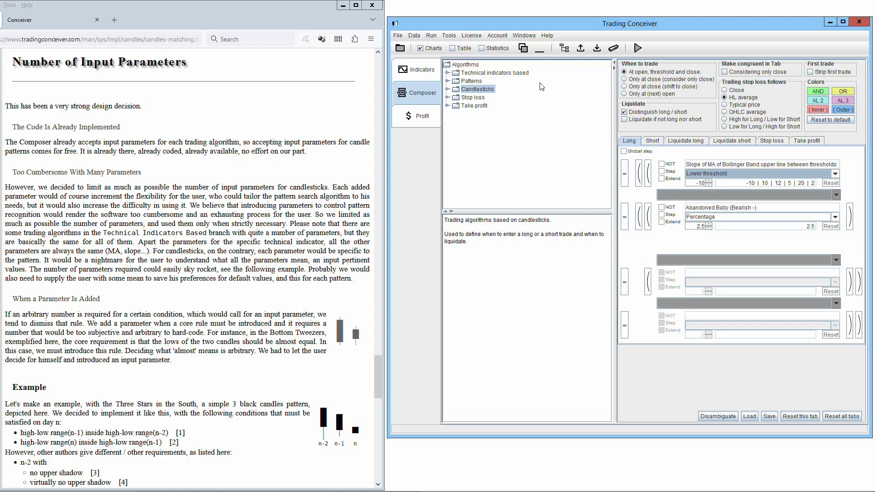
# Show the technical indicators description and review the Bollinger slope and Abandoned Baby parameters unchanged.
pyautogui.click(464, 74)
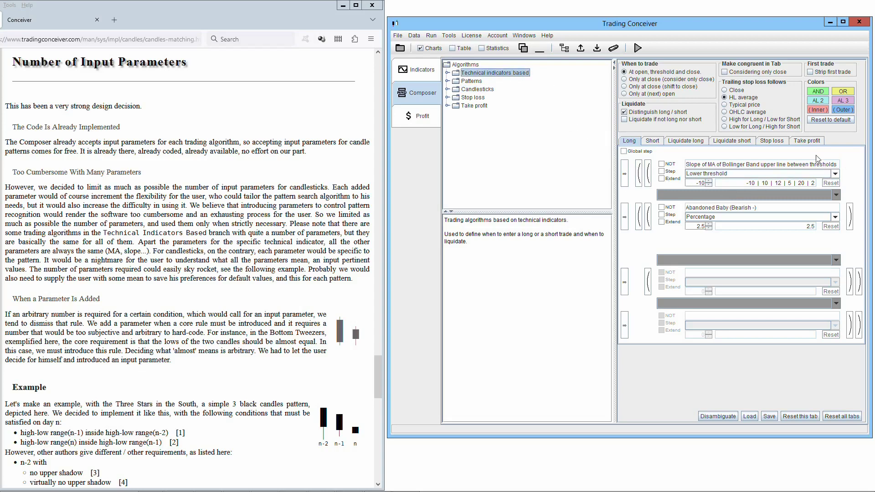
pyautogui.click(835, 174)
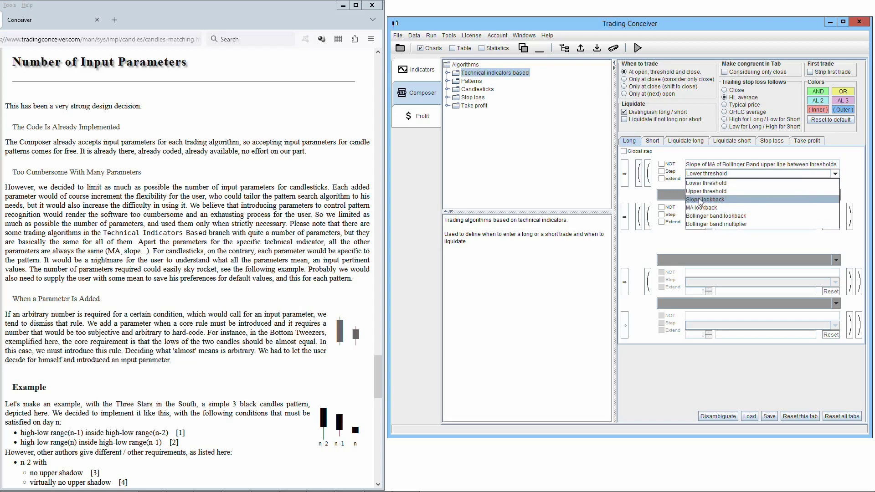
pyautogui.click(849, 166)
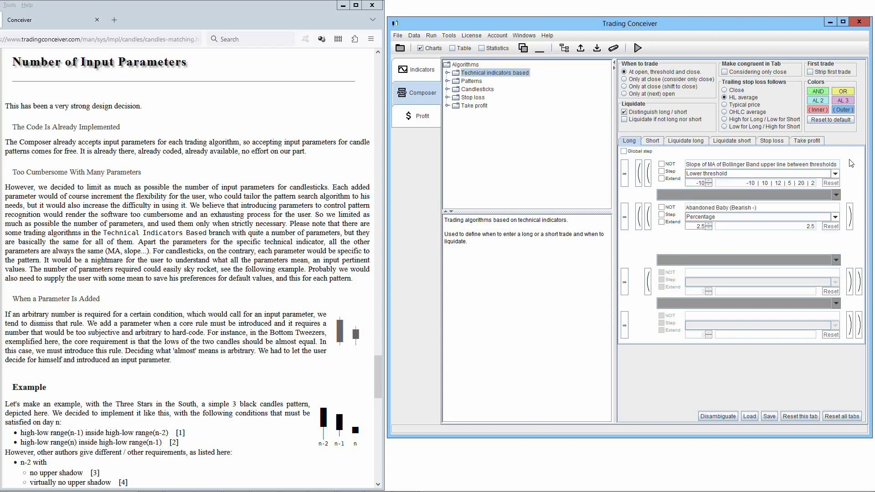
pyautogui.click(835, 217)
pyautogui.click(836, 219)
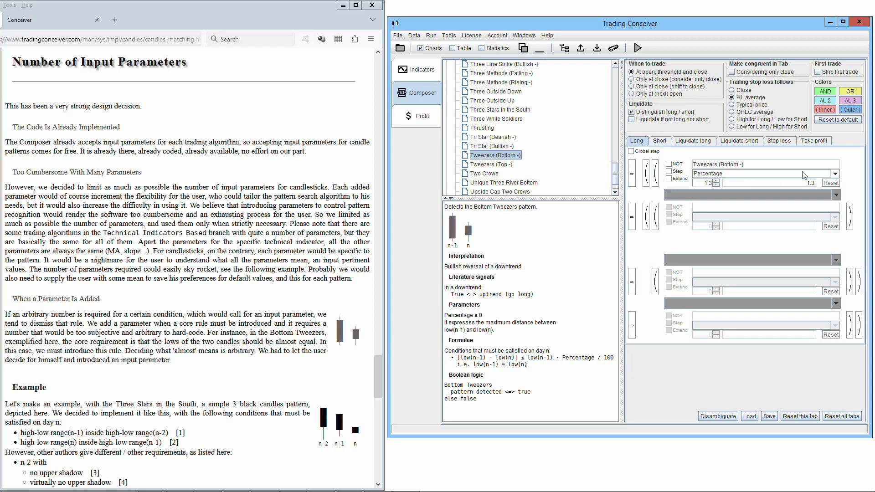
# Check the Tweezers (Bottom -) parameter choices, keeping Percentage.
pyautogui.click(835, 174)
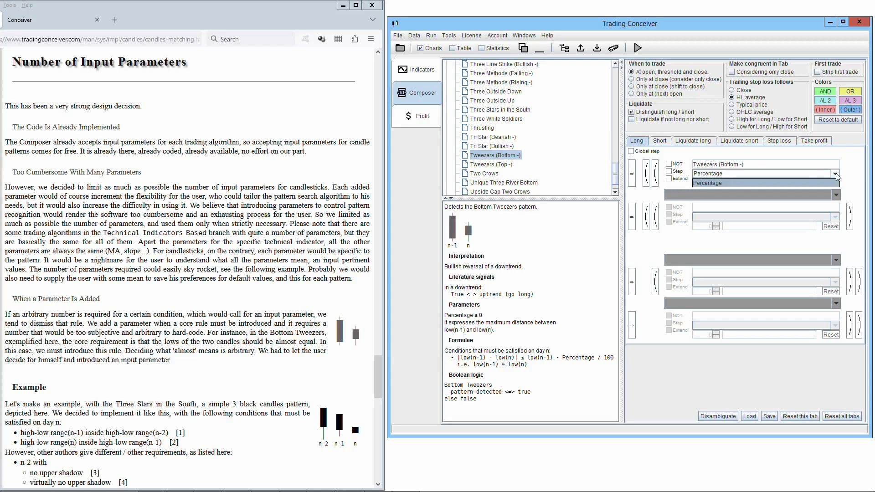
pyautogui.click(709, 184)
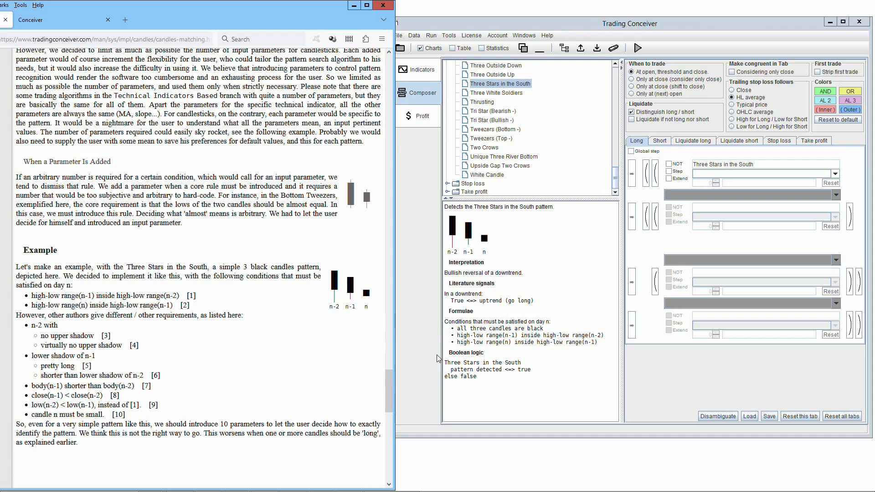
# Highlight the Three Stars range formulae and the upper and lower shadow requirements.
pyautogui.moveTo(457, 338); pyautogui.dragTo(609, 338)
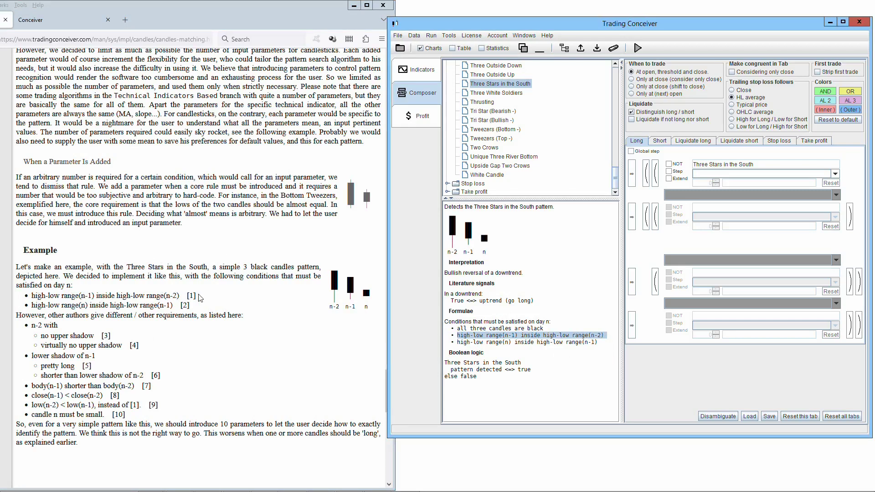
pyautogui.moveTo(457, 341); pyautogui.dragTo(605, 343)
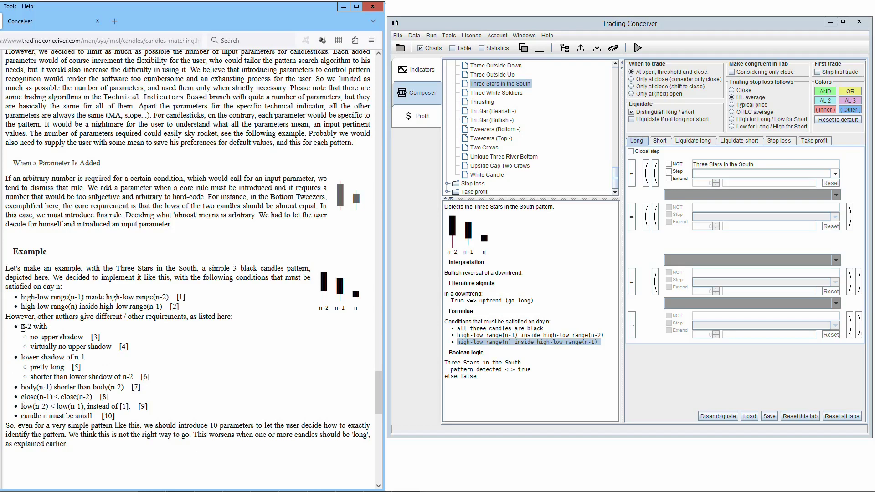
pyautogui.moveTo(23, 328); pyautogui.dragTo(84, 337)
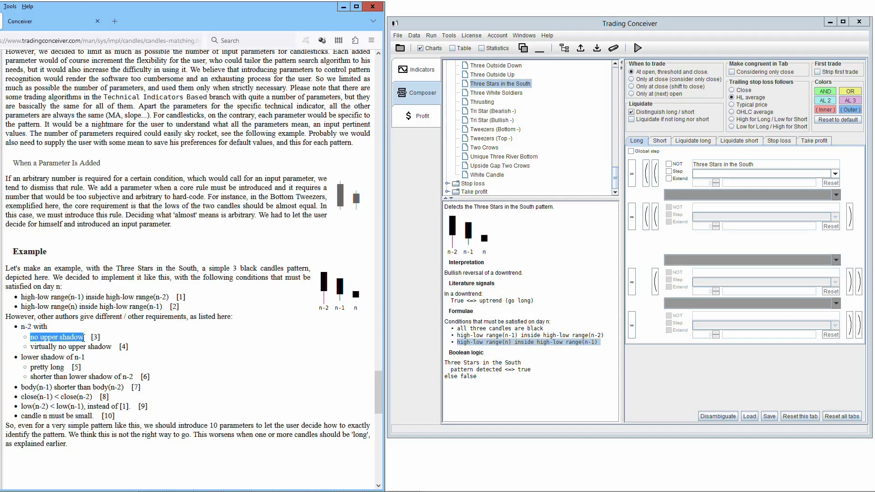
pyautogui.moveTo(31, 347); pyautogui.dragTo(113, 347)
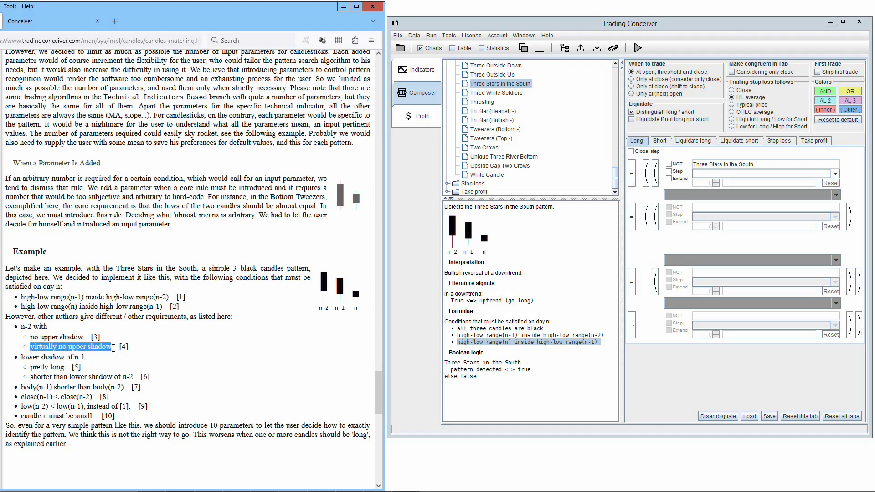
pyautogui.moveTo(22, 357); pyautogui.dragTo(86, 358)
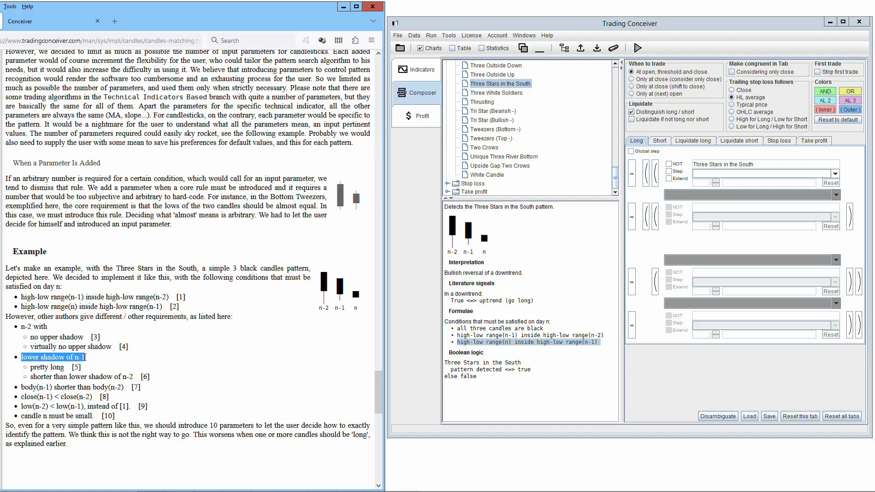
pyautogui.moveTo(30, 367); pyautogui.dragTo(141, 377)
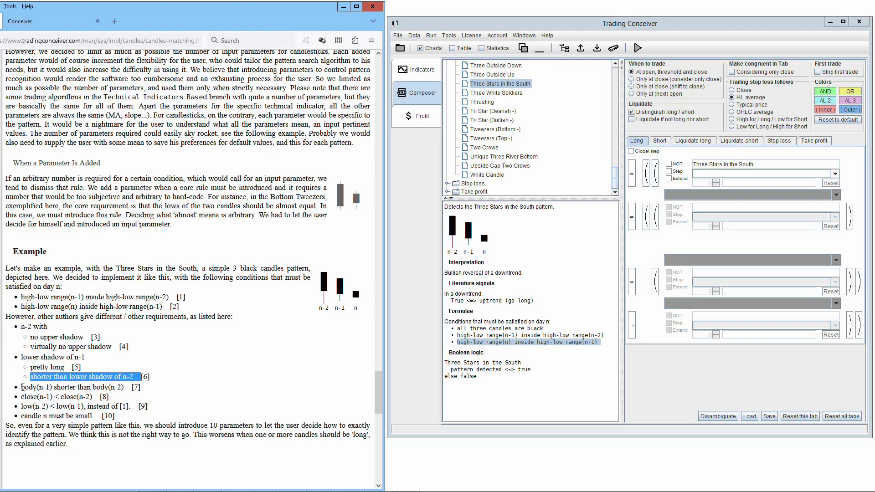
# Highlight the body, close, low(n-2) and small-candle requirements, then clear the highlight.
pyautogui.moveTo(21, 387); pyautogui.dragTo(124, 387)
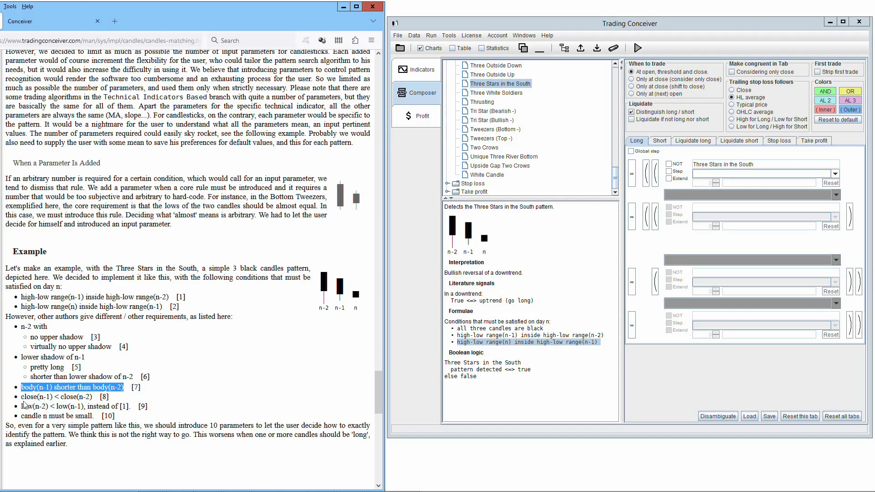
pyautogui.moveTo(22, 397); pyautogui.dragTo(95, 397)
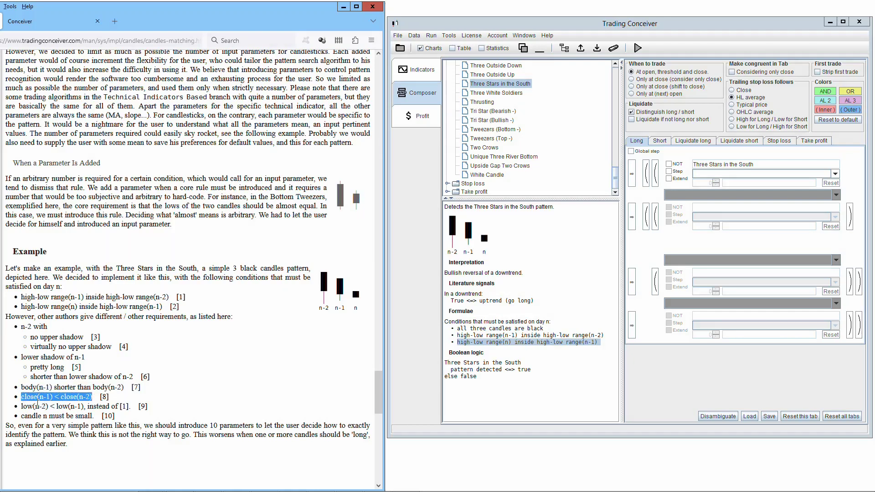
pyautogui.moveTo(22, 406); pyautogui.dragTo(130, 406)
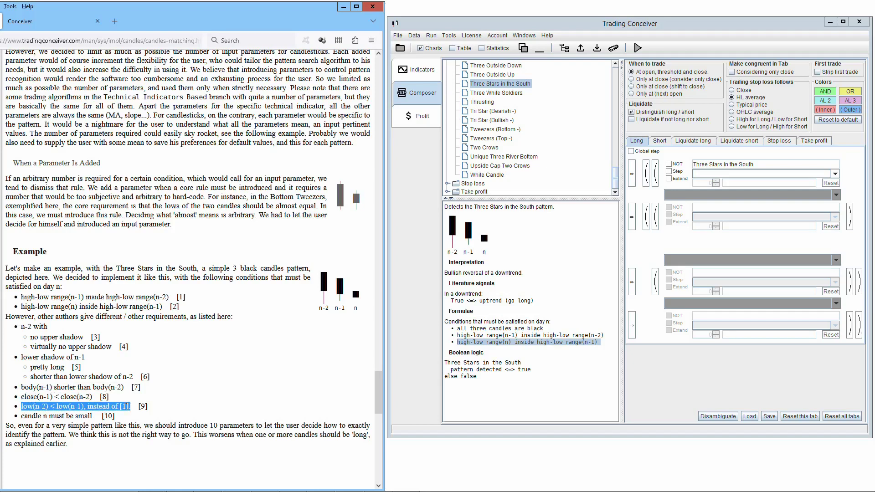
pyautogui.moveTo(129, 407); pyautogui.dragTo(132, 406)
pyautogui.moveTo(21, 416); pyautogui.dragTo(95, 417)
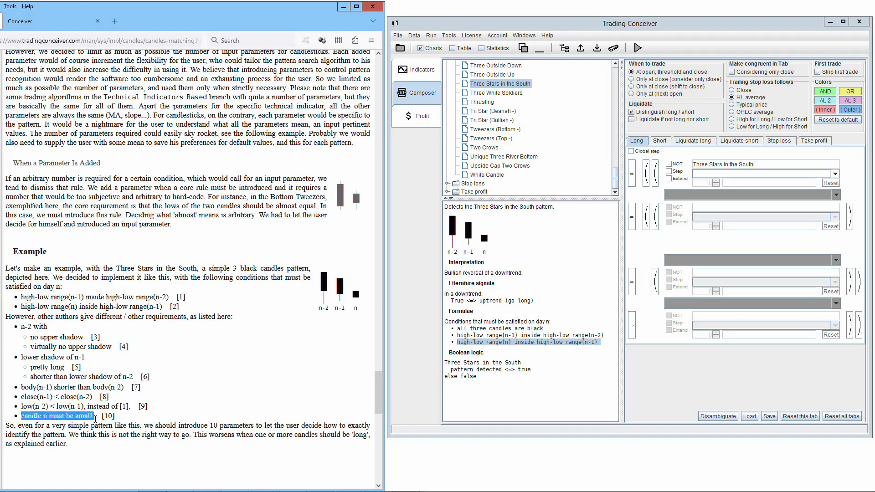
pyautogui.click(237, 385)
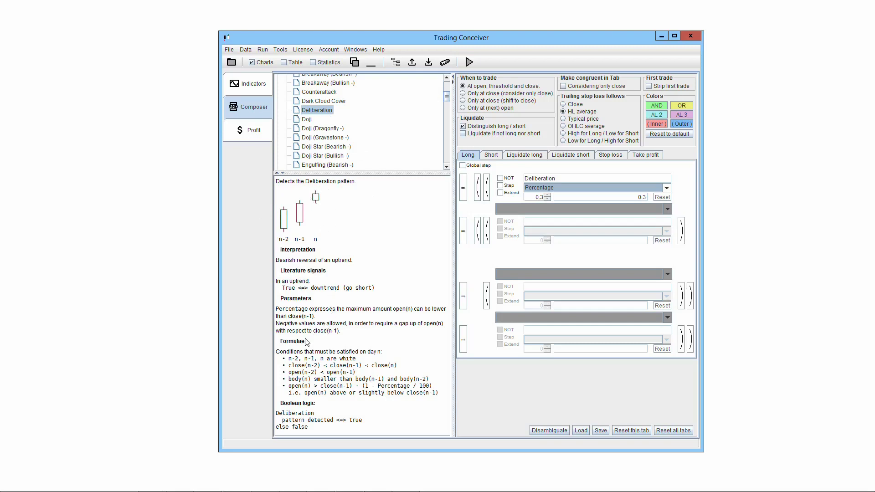
# Highlight the body size condition in the pattern description.
pyautogui.moveTo(288, 380); pyautogui.dragTo(432, 384)
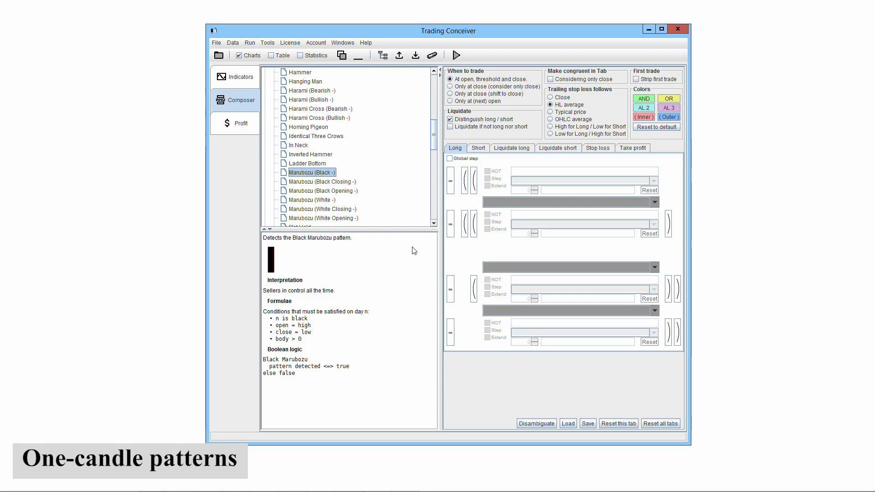
# Review the Black Closing Marubozu, White Marubozu, Doji and Dragonfly Doji descriptions.
pyautogui.click(339, 182)
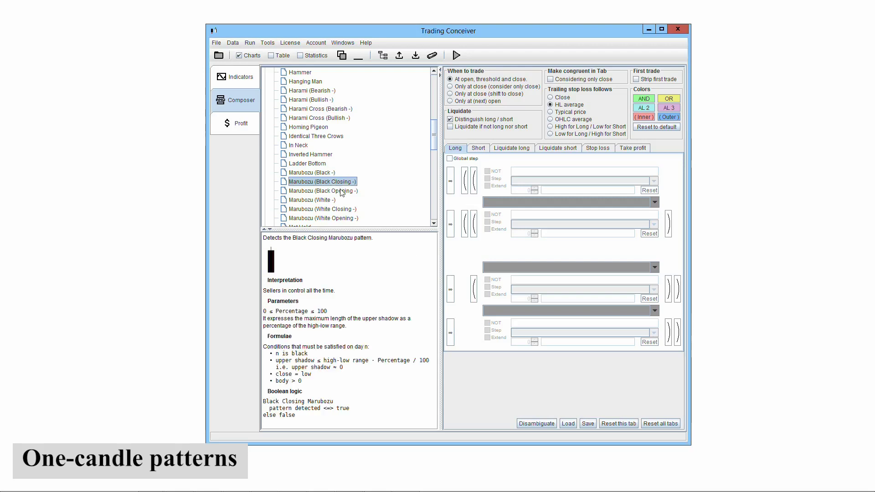
pyautogui.click(331, 200)
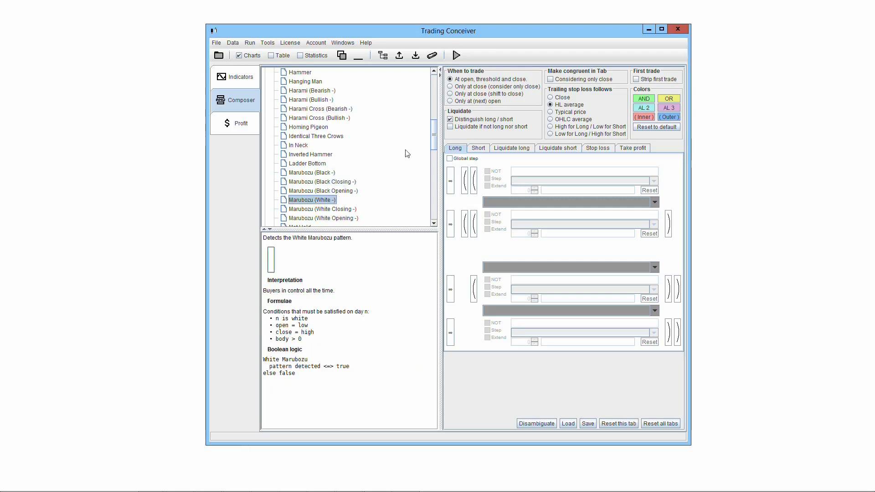
pyautogui.moveTo(434, 146); pyautogui.dragTo(435, 118)
pyautogui.click(293, 107)
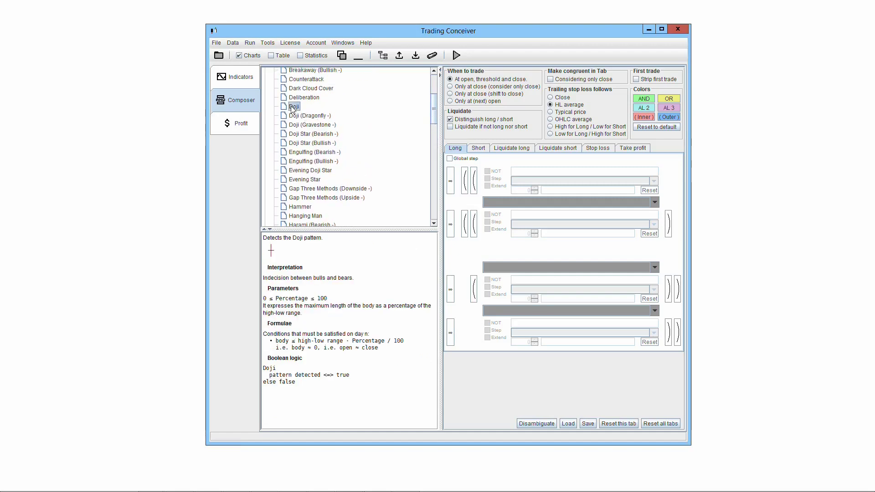
pyautogui.click(299, 116)
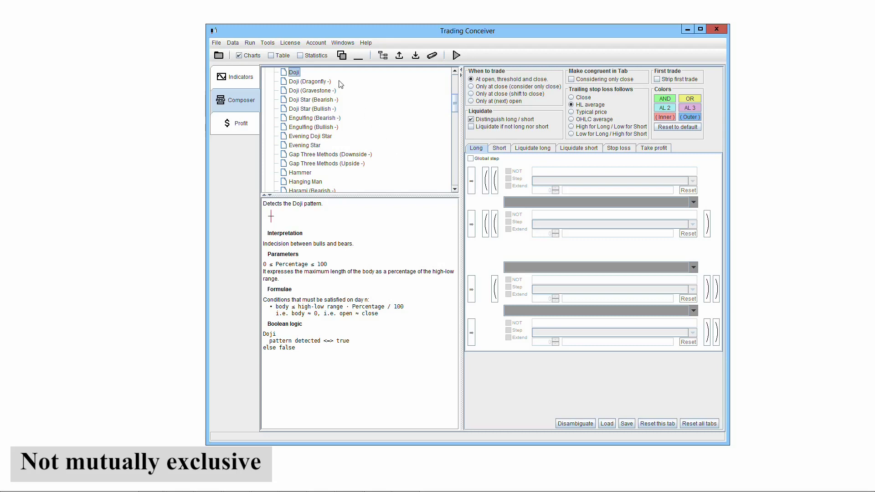
# Compare the Dragonfly, Gravestone and plain Doji descriptions, ending on plain Doji.
pyautogui.click(310, 82)
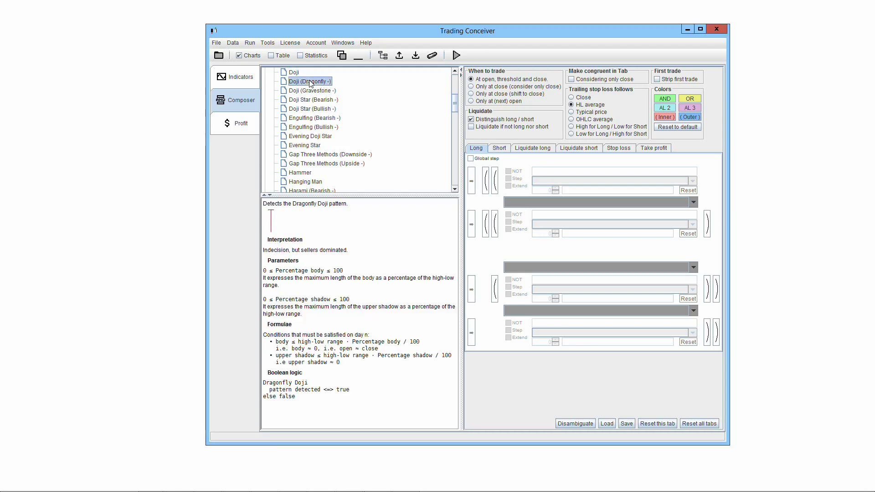
pyautogui.click(313, 92)
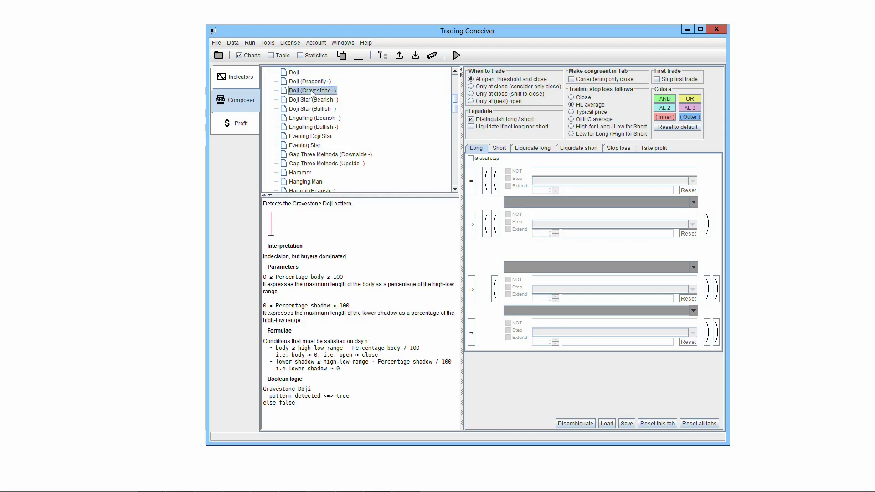
pyautogui.click(295, 74)
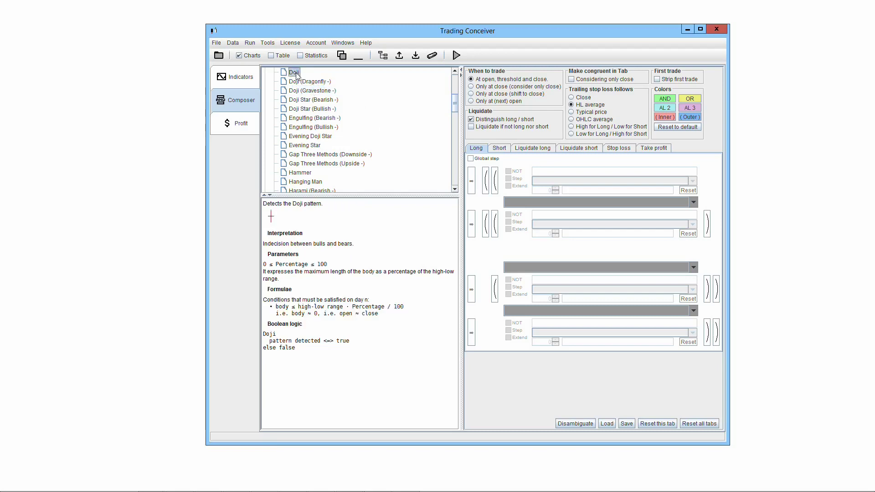
pyautogui.click(305, 82)
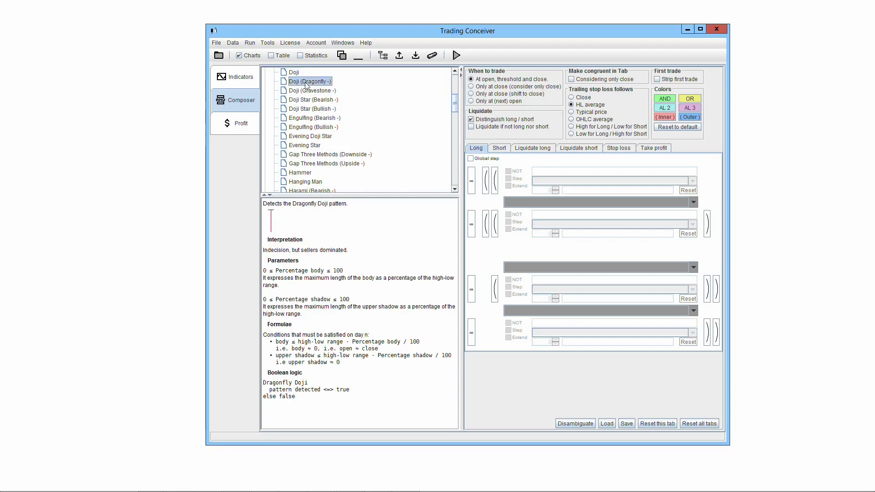
pyautogui.press('Up')
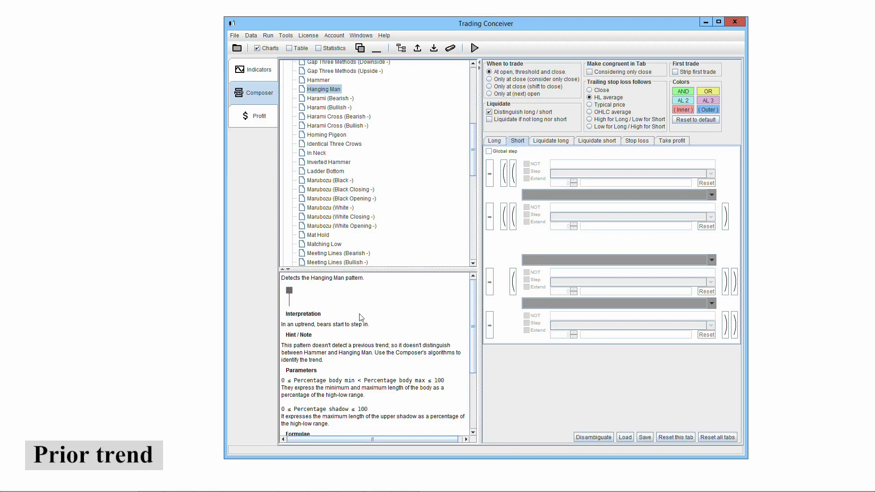
# Add Hanging Man as the Short tab's first condition with Percentage body min 20.
pyautogui.moveTo(295, 325); pyautogui.dragTo(317, 326)
pyautogui.click(490, 179)
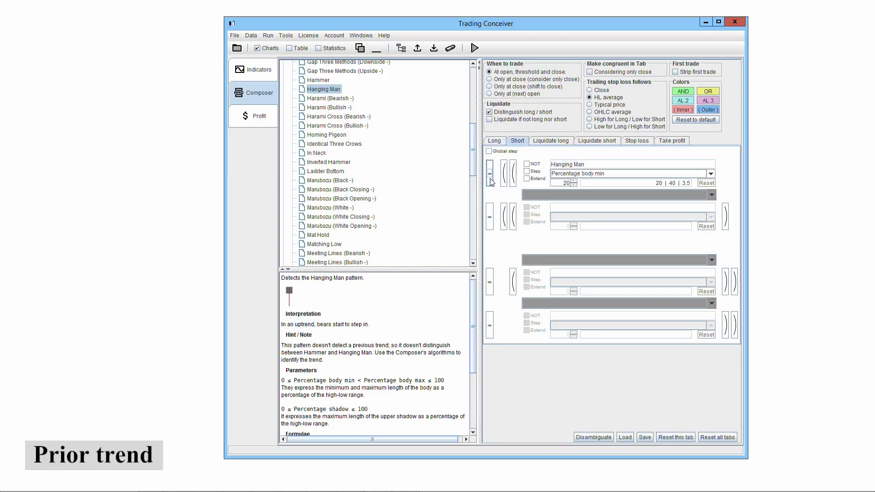
pyautogui.moveTo(474, 167); pyautogui.dragTo(471, 97)
# Add Angle positive (Angle lookback 12) as the second Short condition, joined by AND.
pyautogui.click(324, 73)
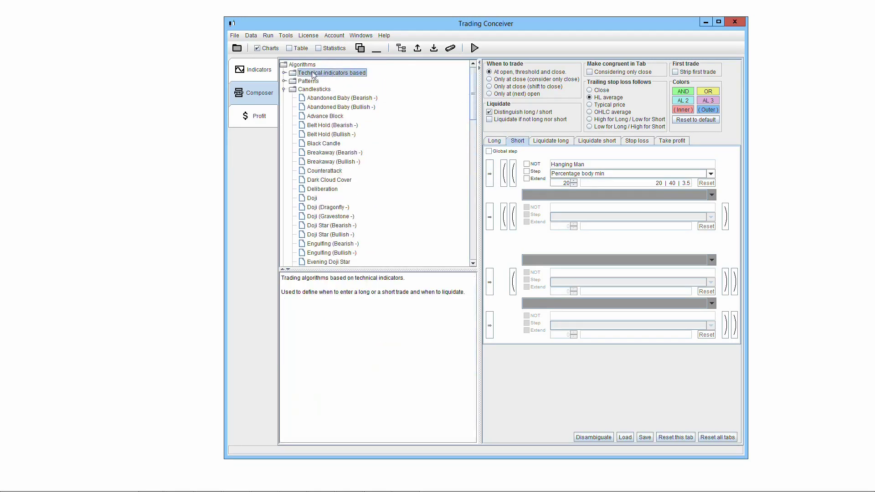
pyautogui.click(284, 73)
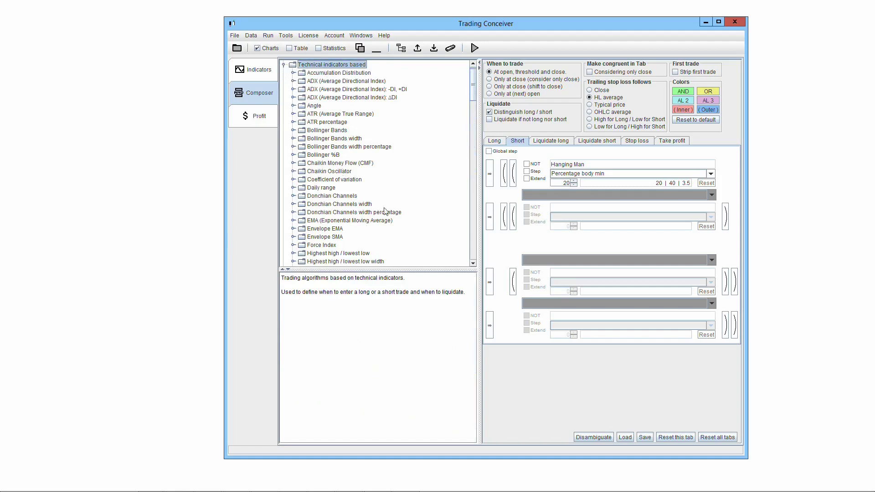
pyautogui.moveTo(472, 81)
pyautogui.mouseDown()
pyautogui.moveTo(472, 128)
pyautogui.moveTo(470, 67)
pyautogui.mouseUp()
pyautogui.click(321, 114)
pyautogui.click(293, 114)
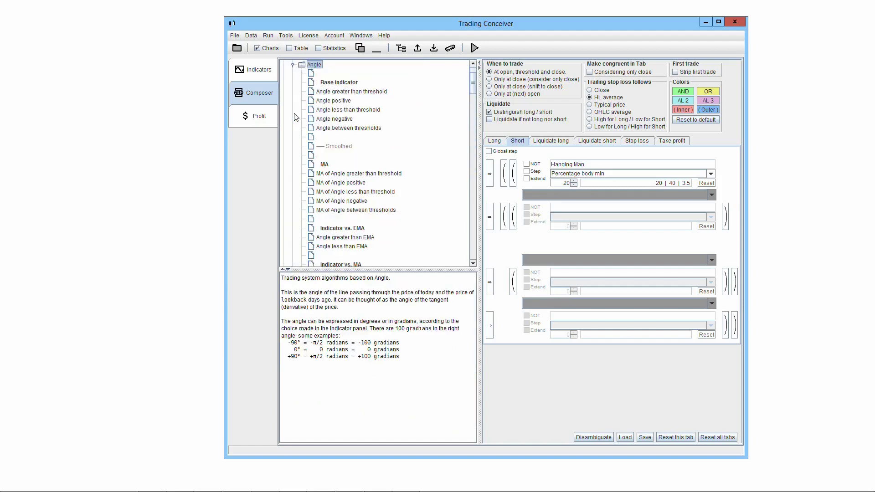
pyautogui.click(341, 101)
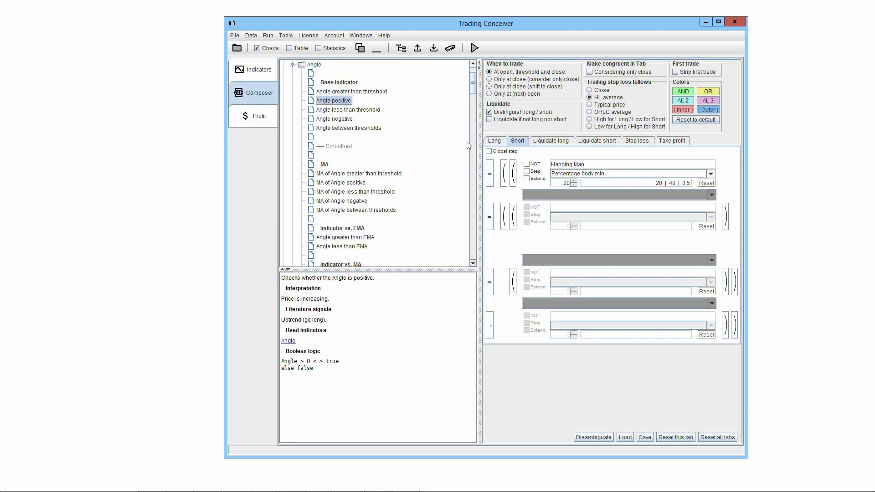
pyautogui.click(490, 216)
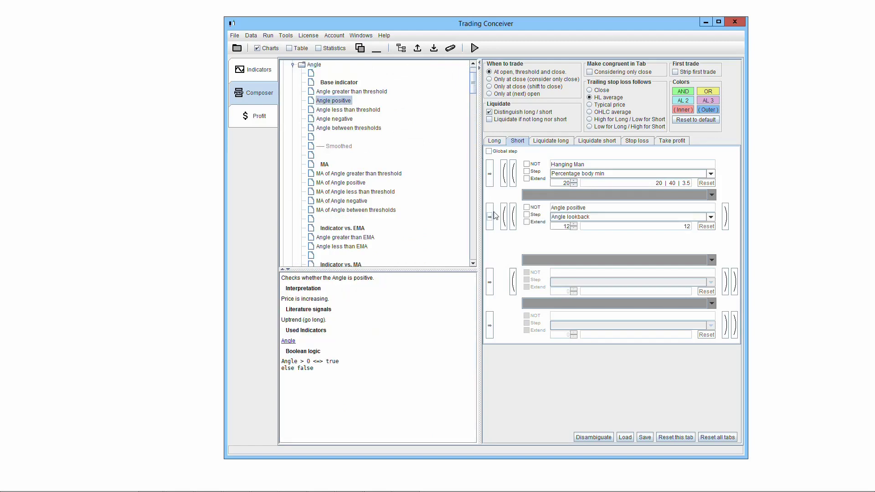
pyautogui.click(529, 196)
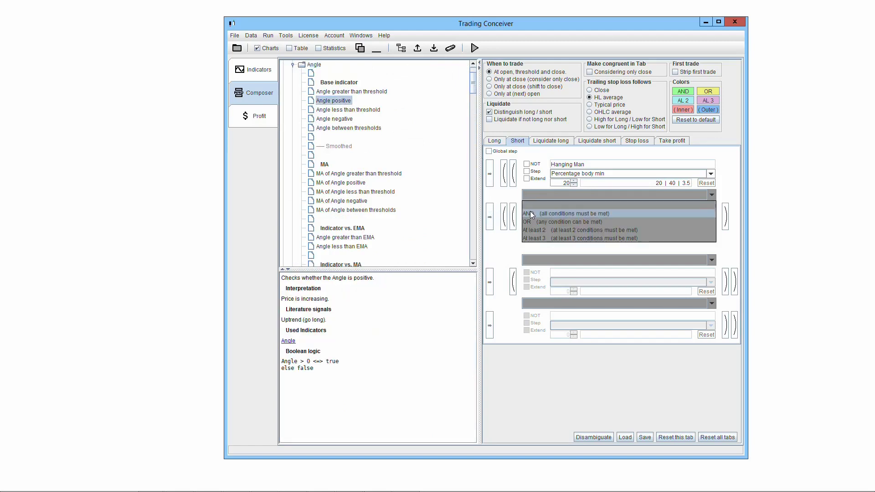
pyautogui.click(530, 213)
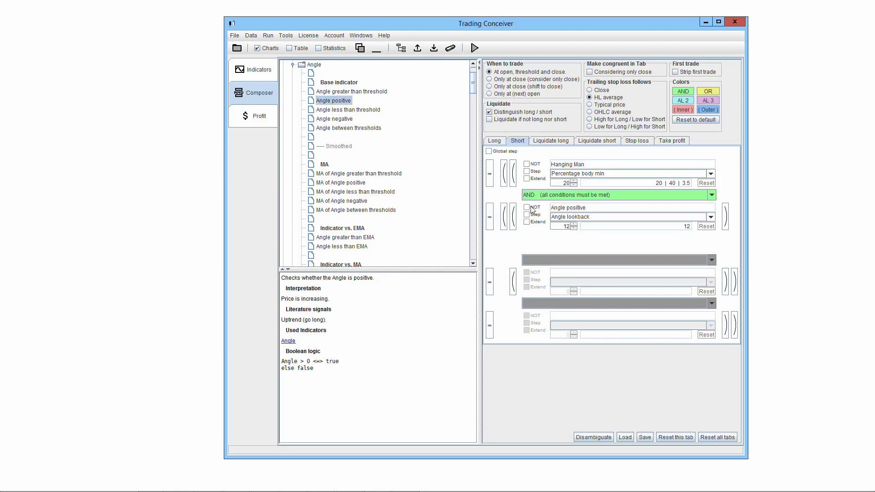